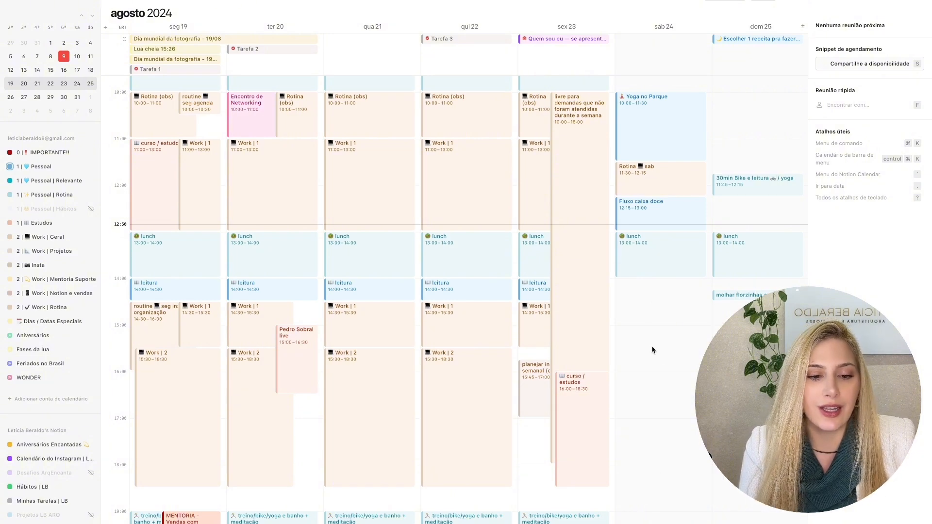
- Create a yellow event titled TESTE in the Pessoal calendar on Saturday 24 August from 14:30 to 16:00
drag(651, 350, 656, 311)
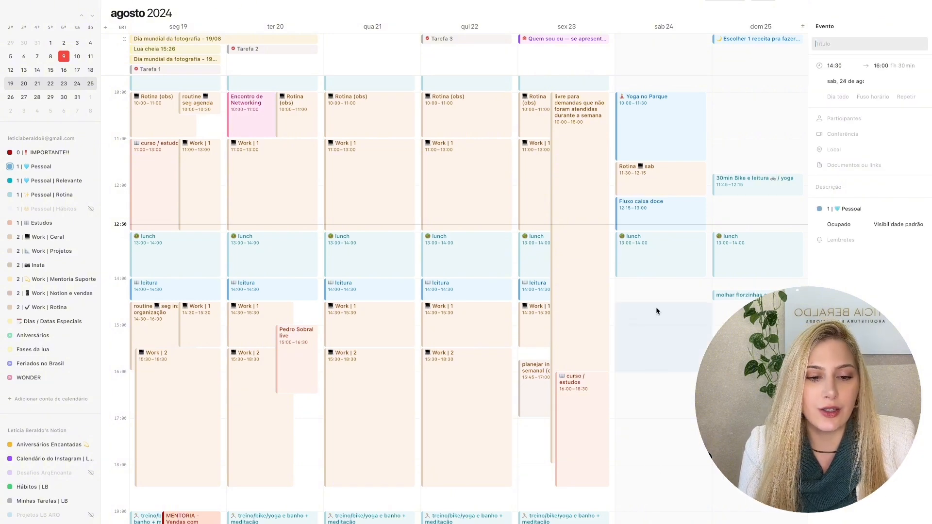
click(866, 206)
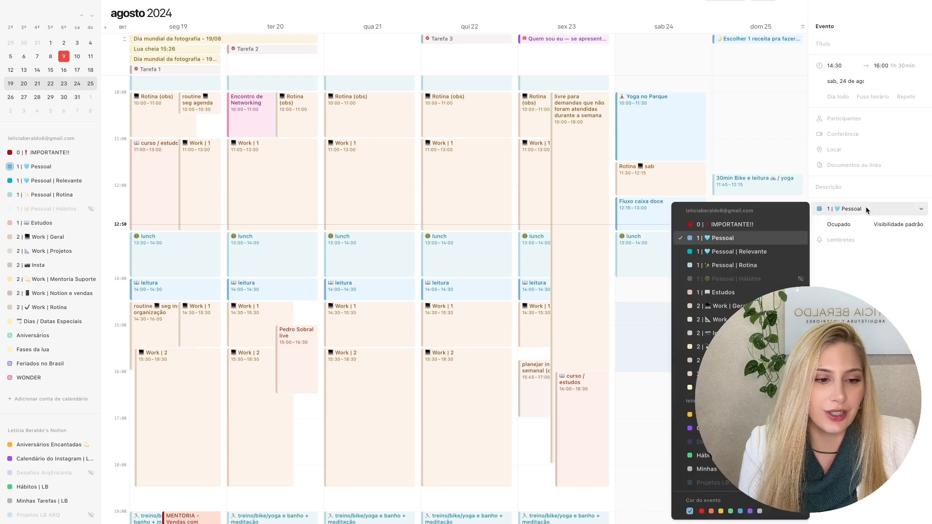
click(721, 511)
click(830, 47)
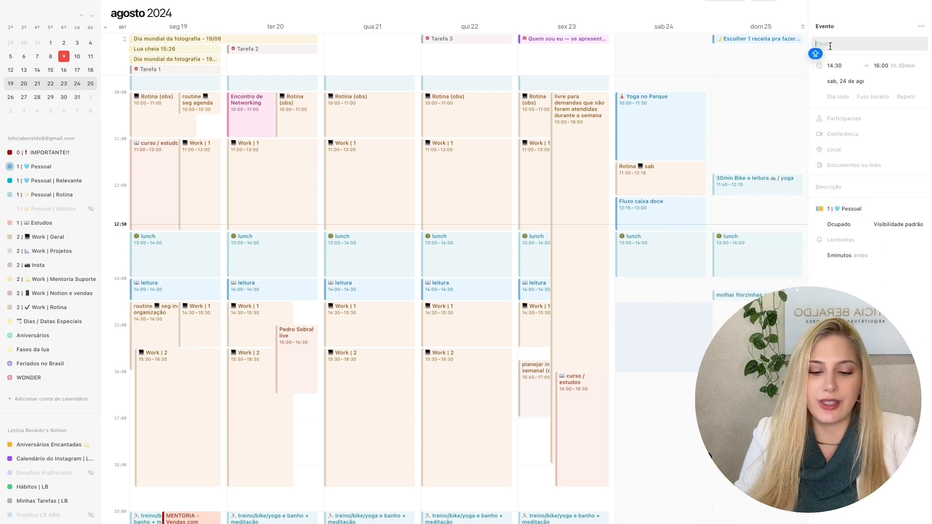
text(TESTE)
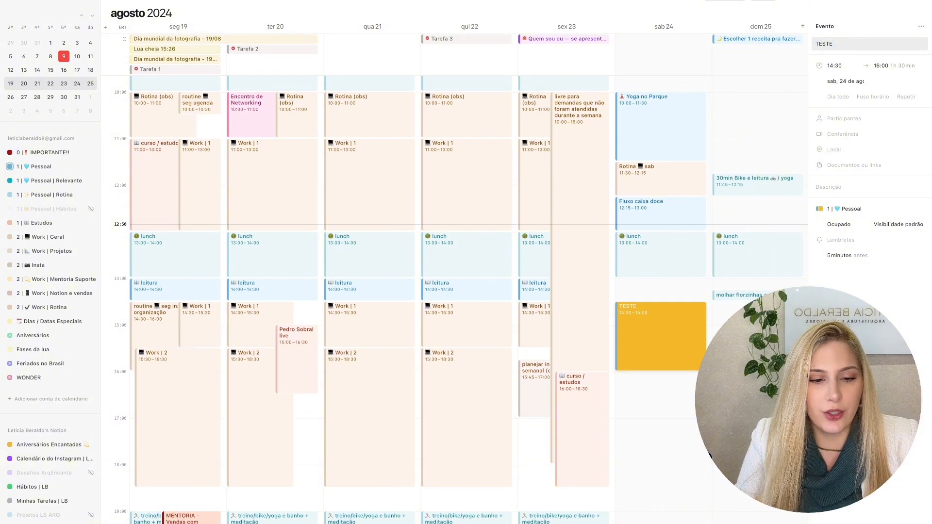
key(Escape)
- Change the color of the TESTE event to purple
click(676, 343)
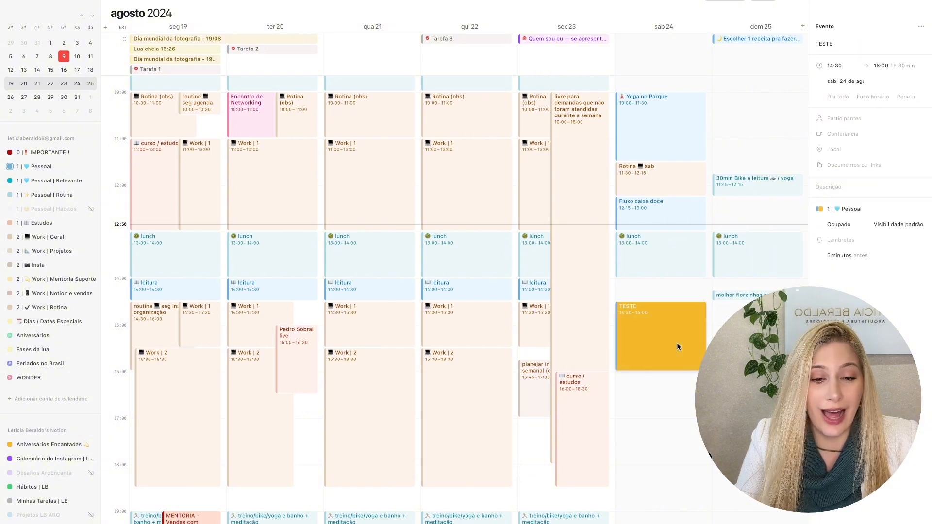
click(863, 211)
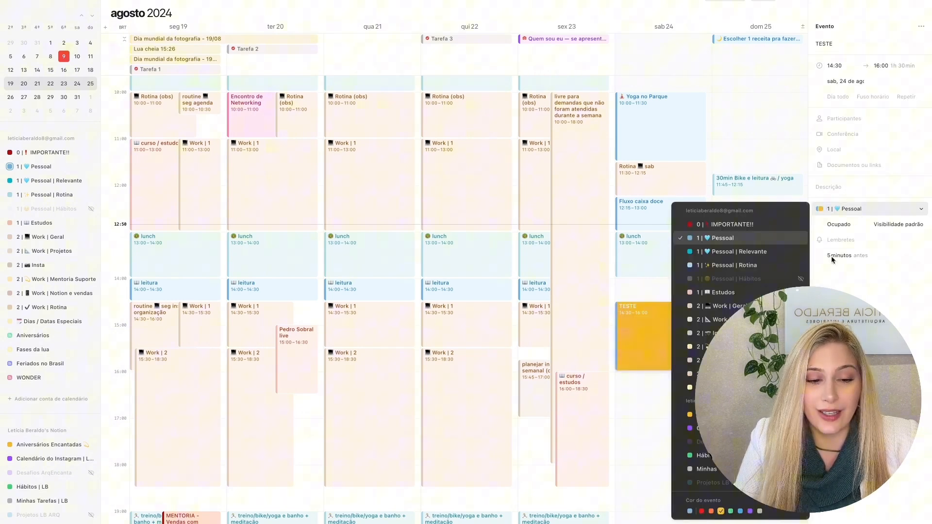
click(750, 511)
click(670, 414)
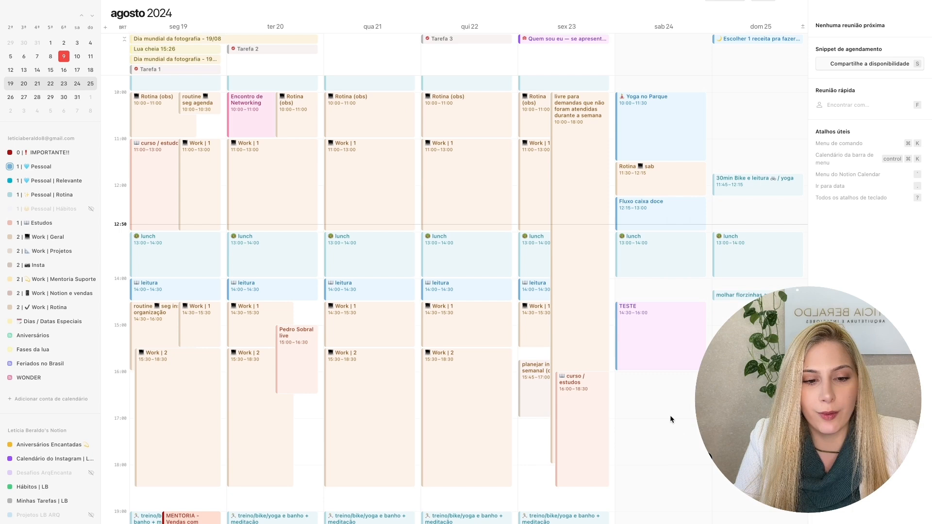
- Change the color of the TESTE event to red, then reopen its calendar and color options
click(691, 338)
click(868, 211)
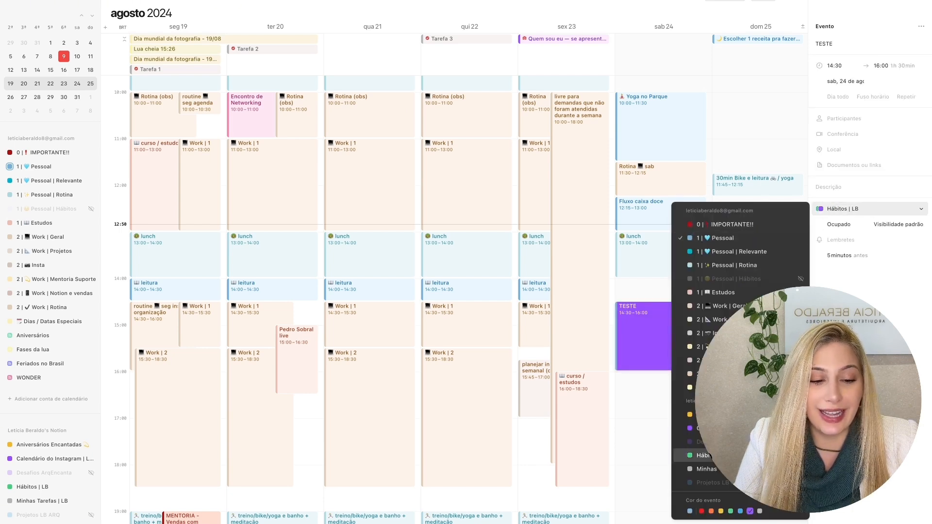
click(702, 511)
click(686, 426)
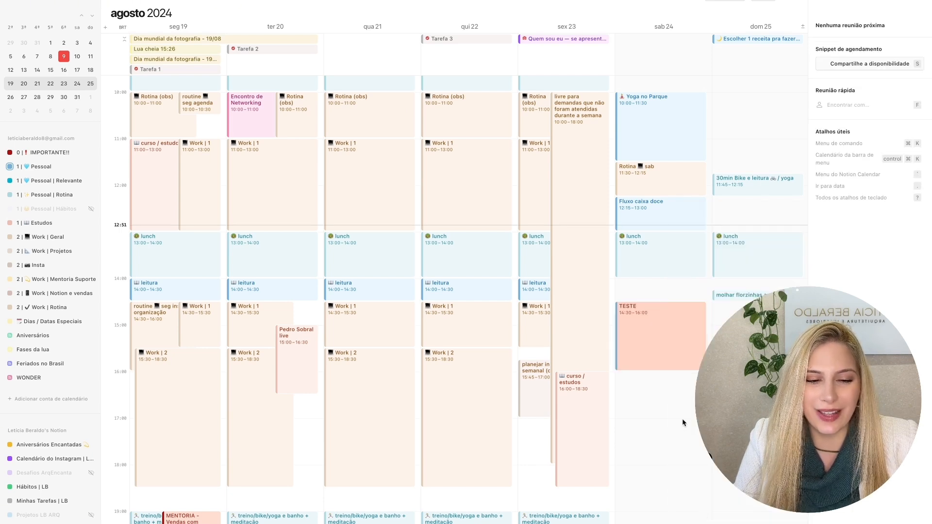
click(676, 336)
click(857, 214)
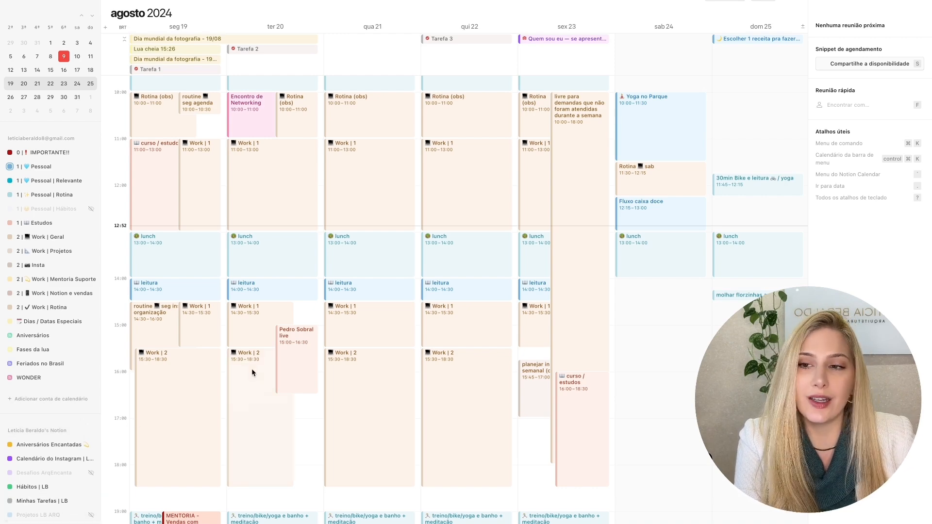
- Switch between Notion's Home page and Notion Calendar to compare how Tarefa 1, 2 and 3 appear in the week of 19 August
key(ctrl+Left)
key(ctrl+Left)
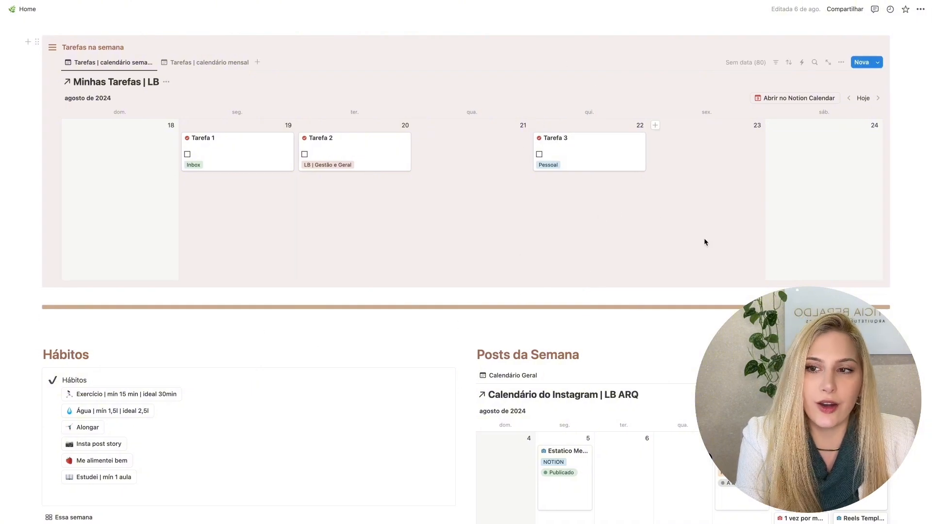
key(ctrl+Right)
key(ctrl+Right)
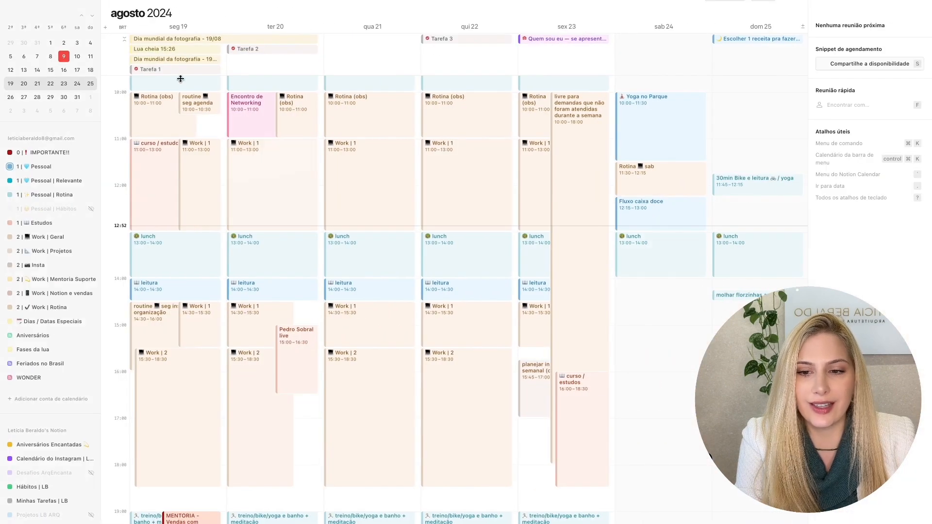
key(ctrl+Left)
key(ctrl+Left)
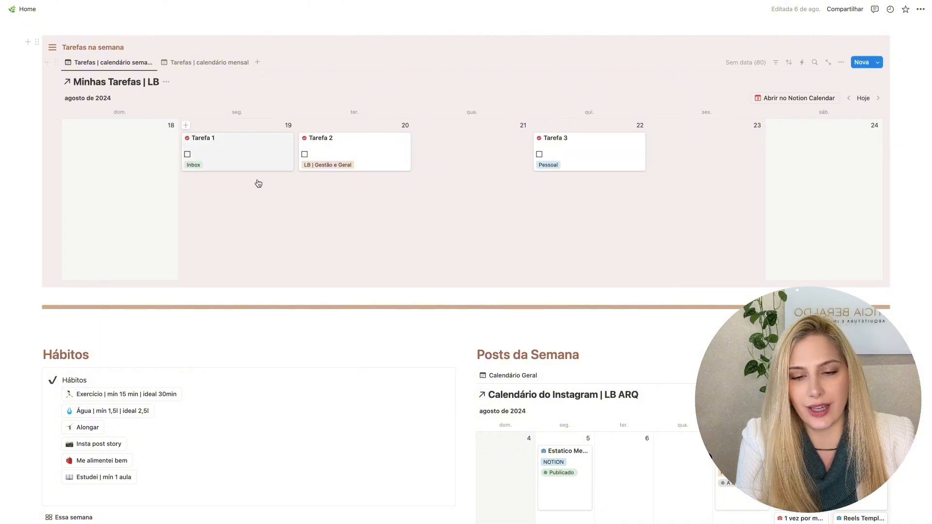
key(ctrl+Right)
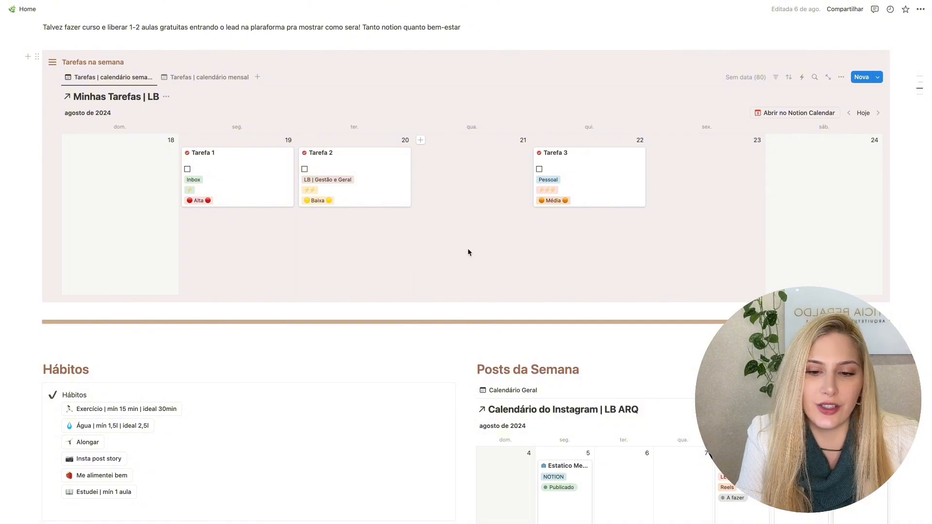
key(ctrl+Right)
key(ctrl+Right)
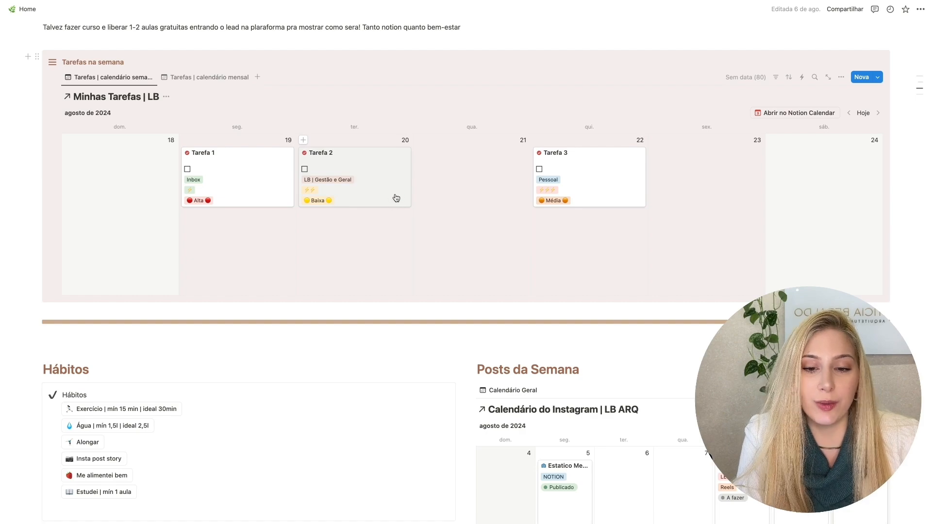
key(ctrl+Right)
key(ctrl+Right)
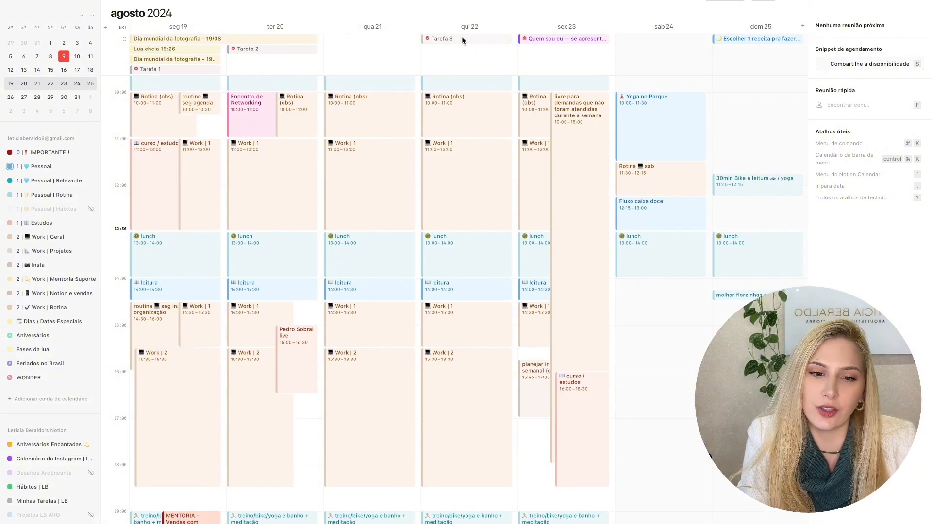
- Move the all-day Tarefa 3 to the 11:15–11:45 slot on Thursday 22 August
drag(461, 37, 455, 152)
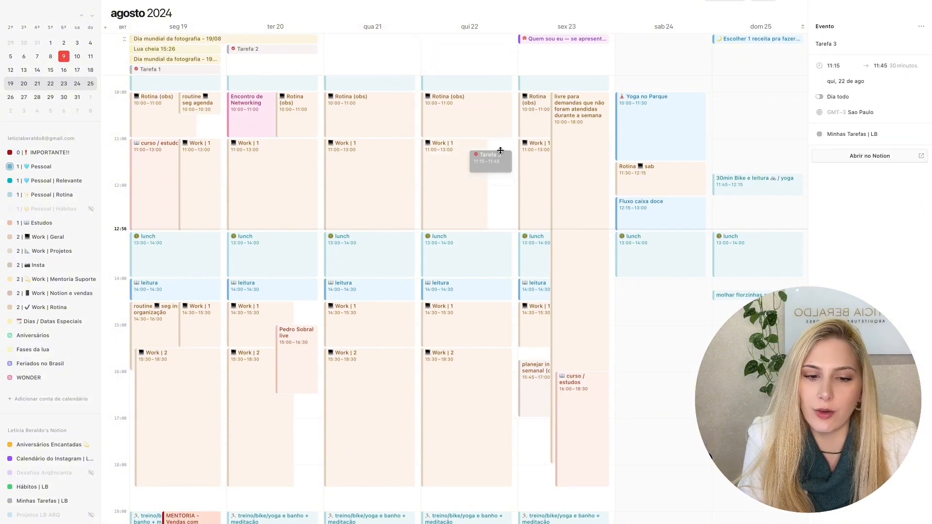
click(491, 195)
click(493, 162)
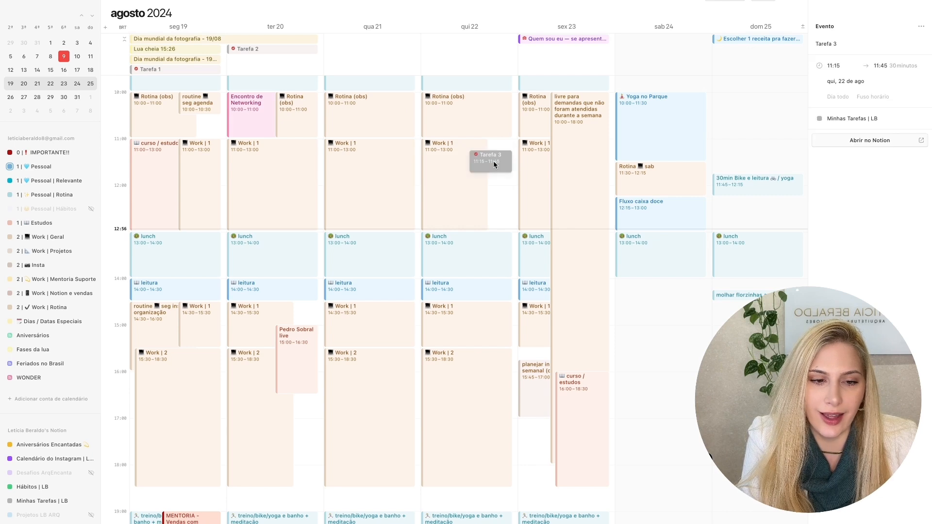
click(494, 177)
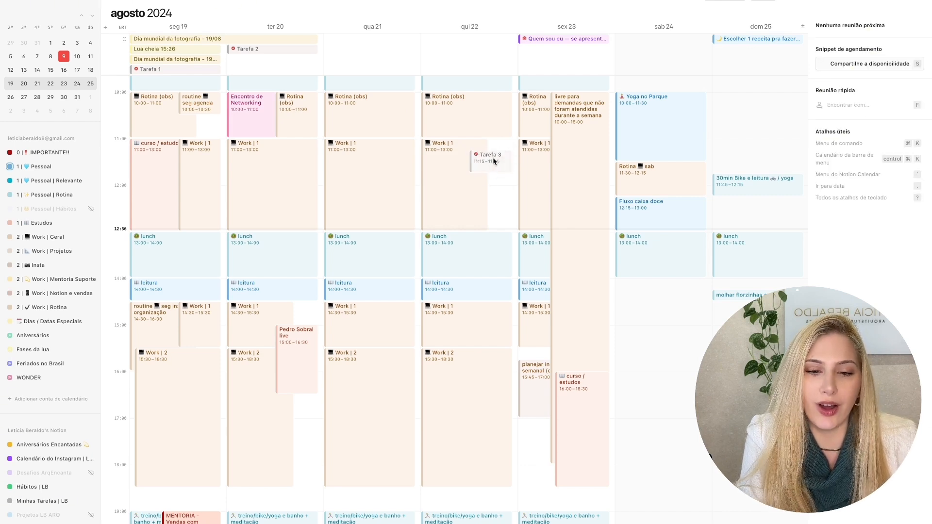
click(499, 160)
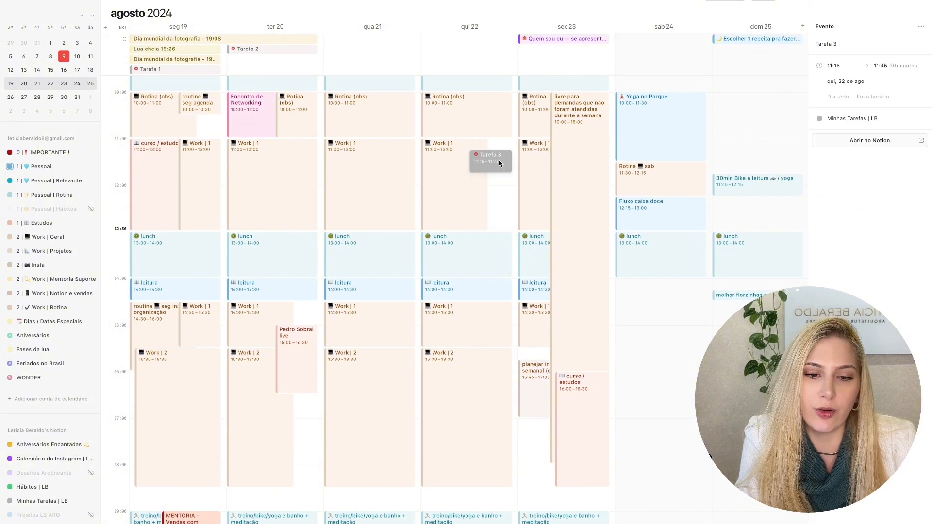
key(Escape)
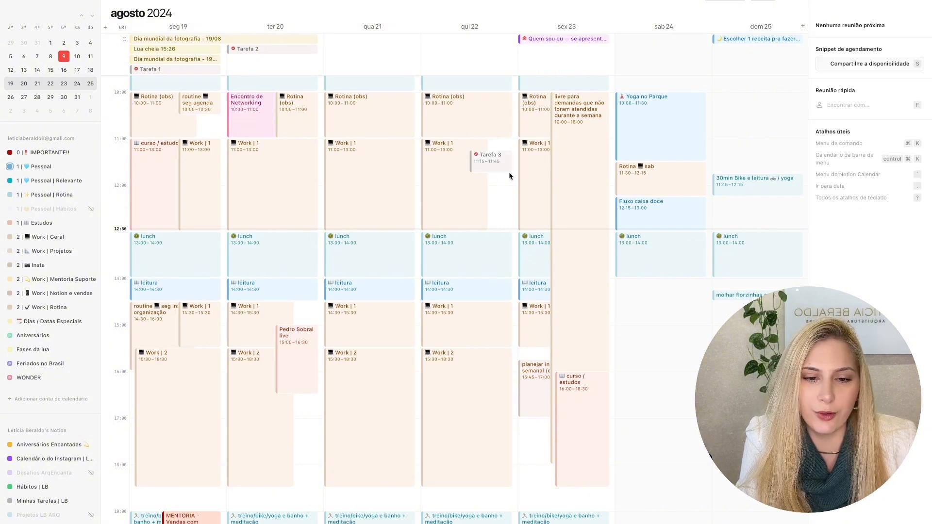
- In Notion, apply the Tarefa pessoal template to Tarefa 3, then check the task in Notion Calendar
key(ctrl+Left)
key(ctrl+Left)
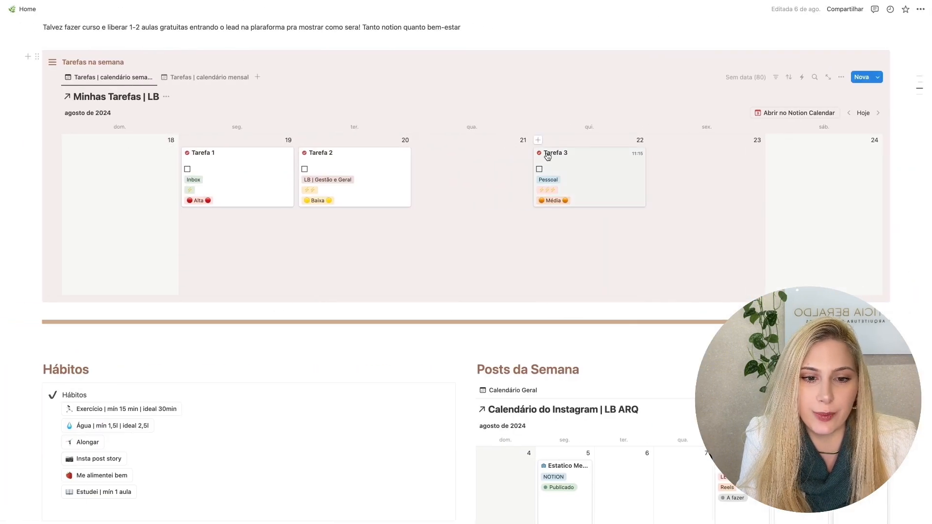
click(558, 156)
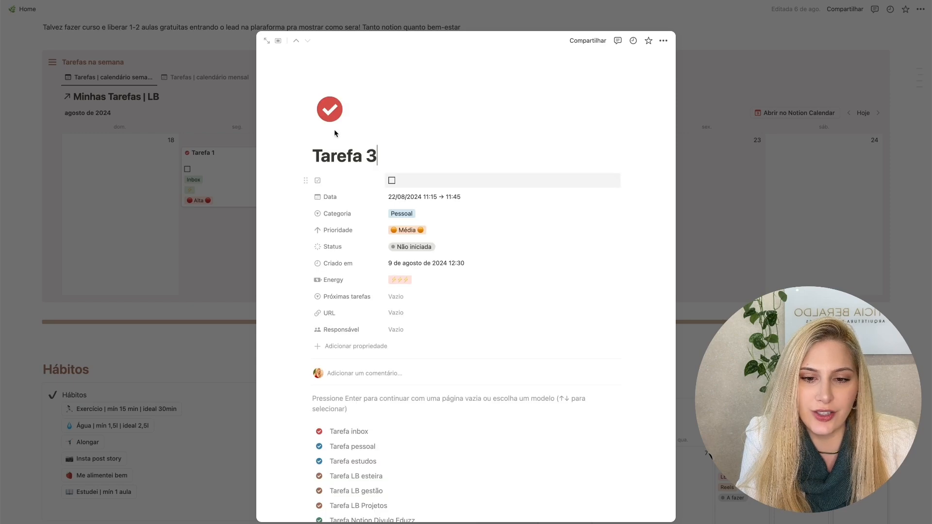
click(330, 110)
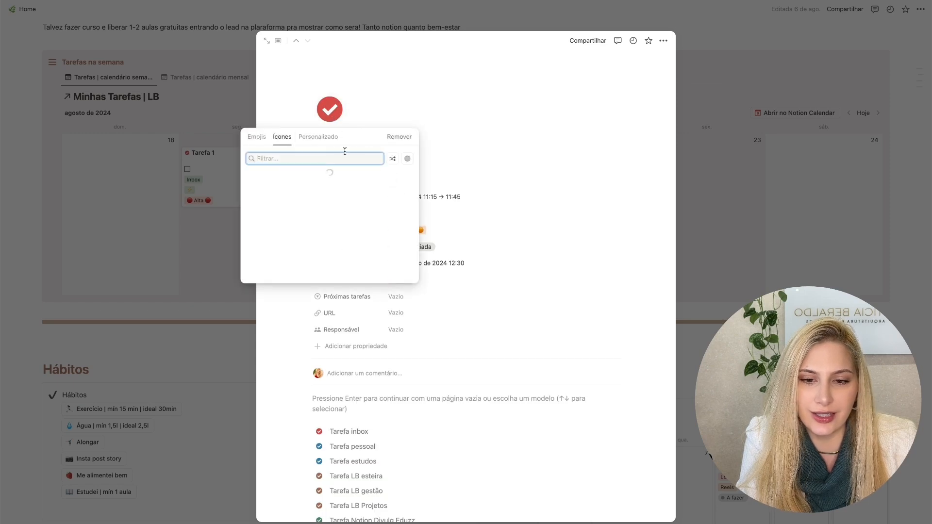
click(359, 446)
click(359, 446)
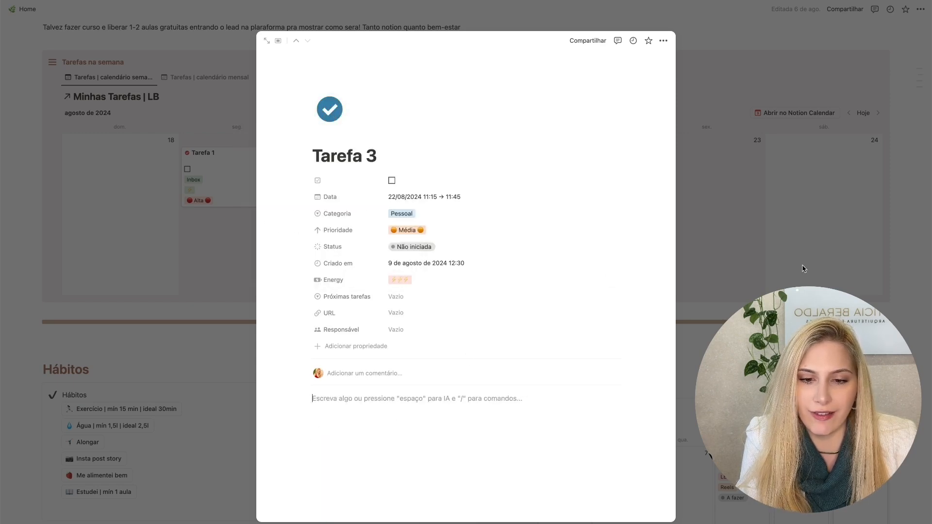
click(804, 242)
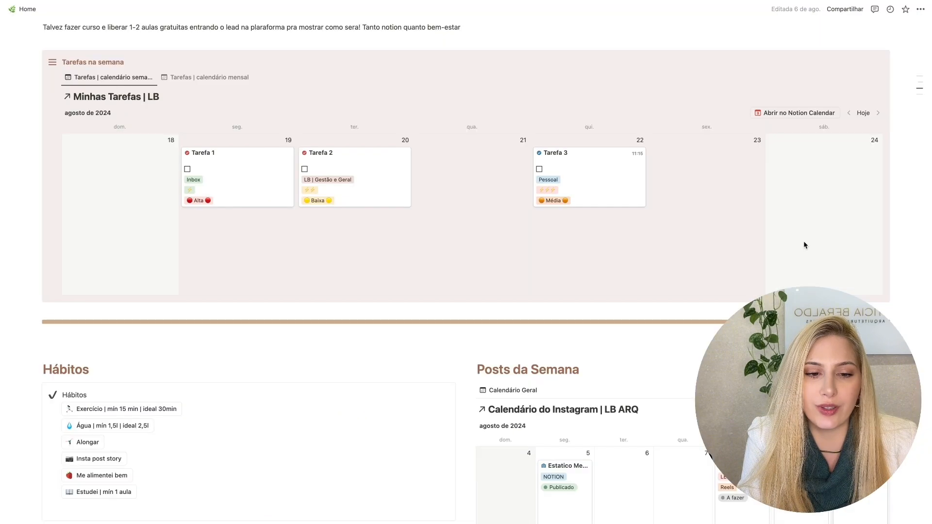
key(ctrl+Right)
key(ctrl+Right)
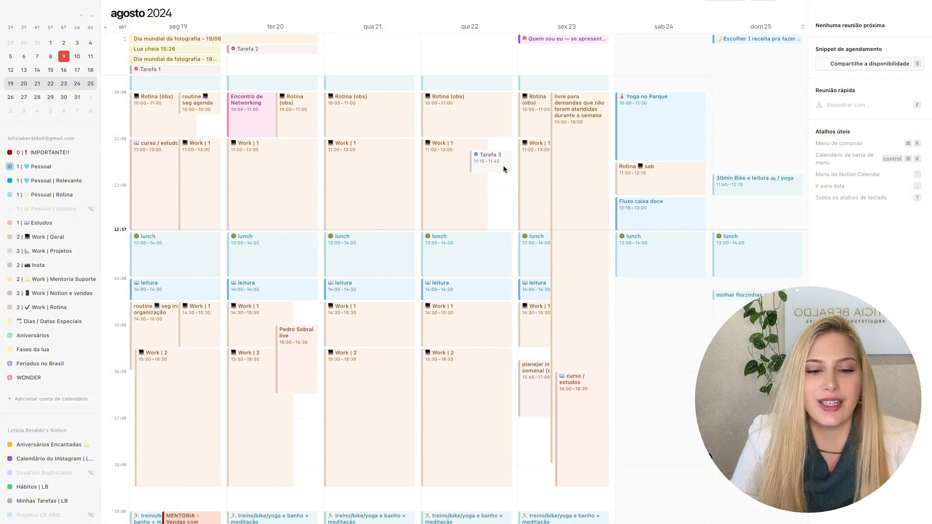
- Return to Notion and add a red circle emoji before the title of Tarefa 3
key(ctrl+Left)
key(ctrl+Left)
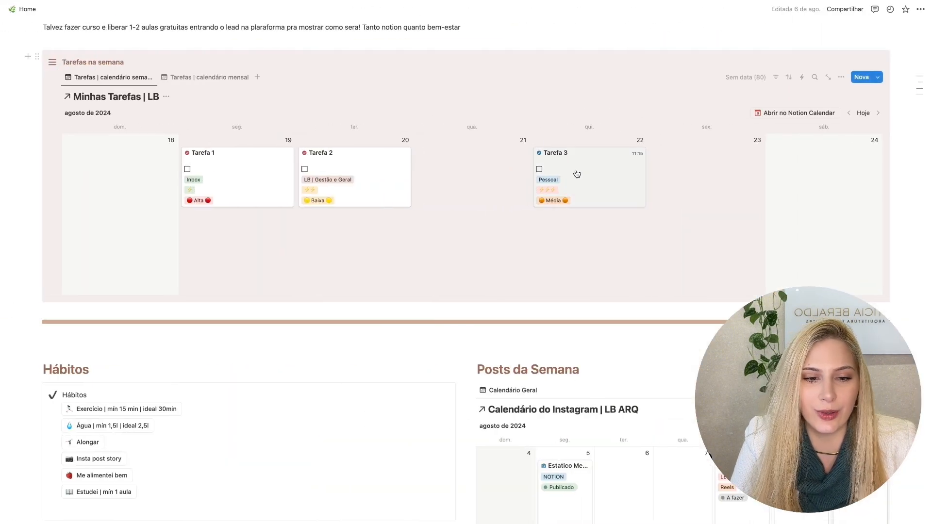
click(577, 173)
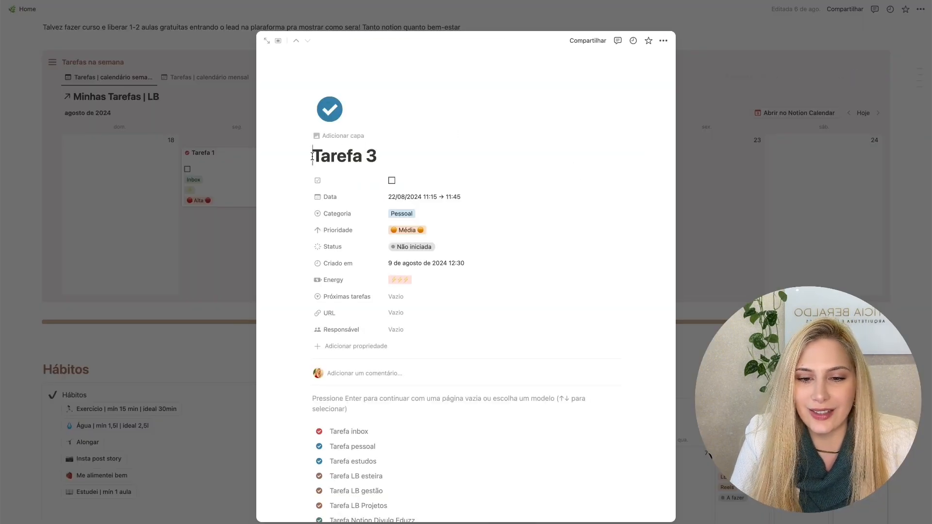
text(:circl)
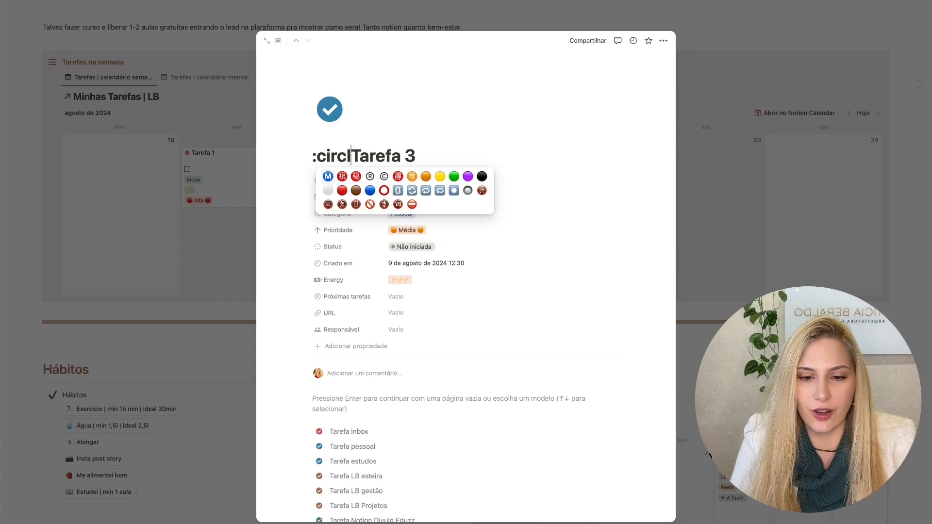
click(342, 190)
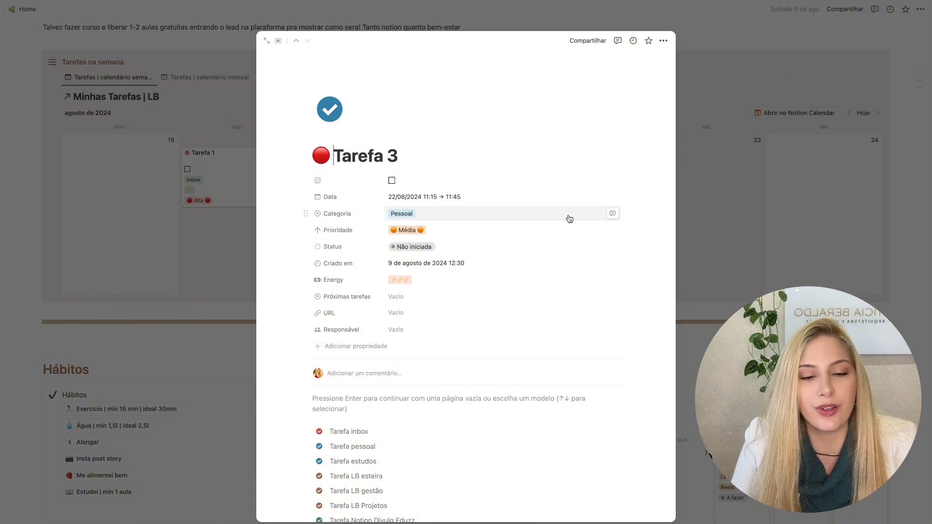
click(792, 197)
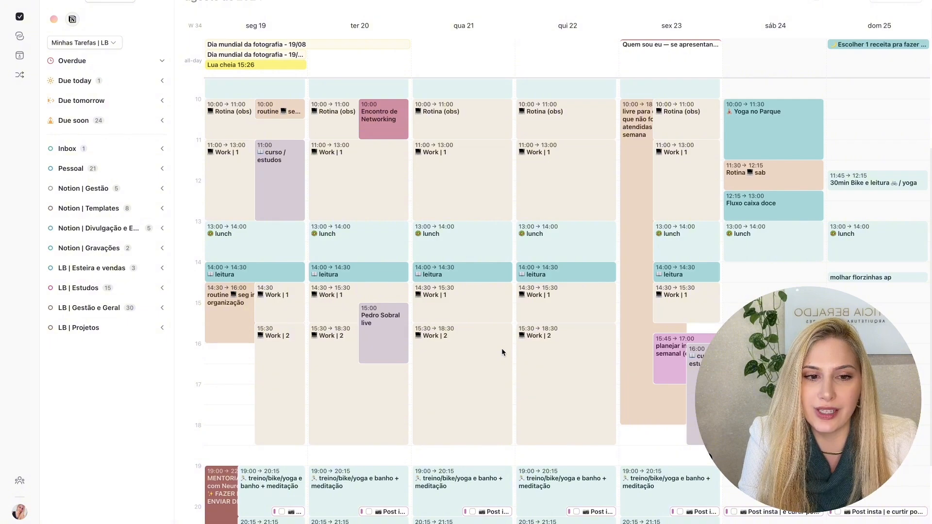
- Switch to Notion Calendar and back to the other calendar app to compare the events and colors for 19–25 August
key(super+Tab)
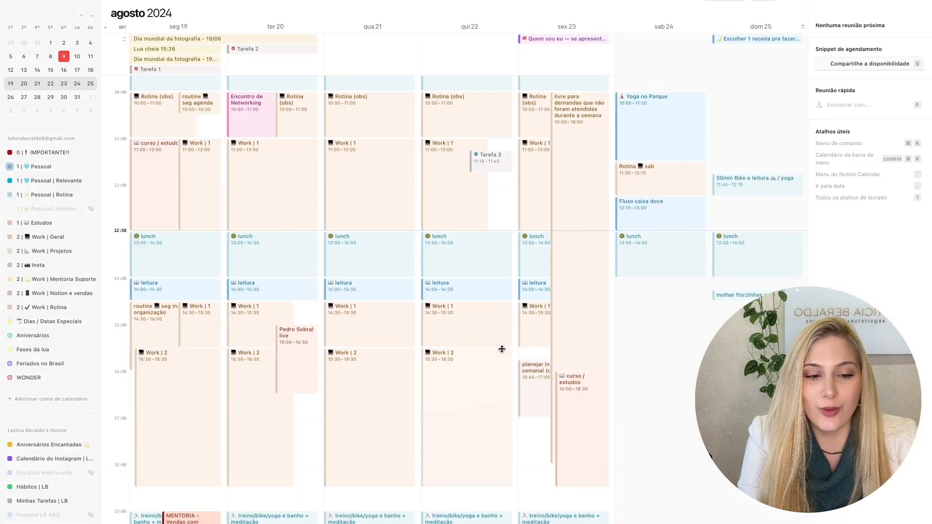
key(super+Tab)
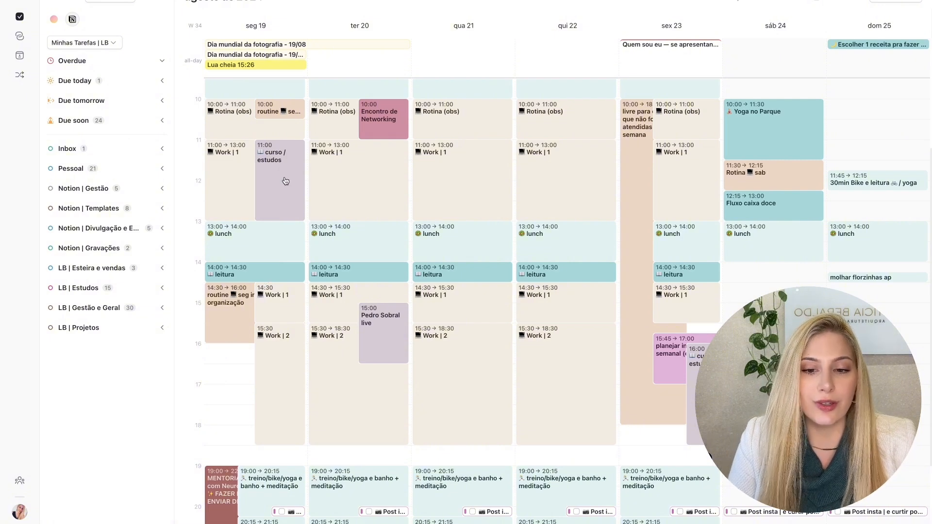
mouse_move(286, 181)
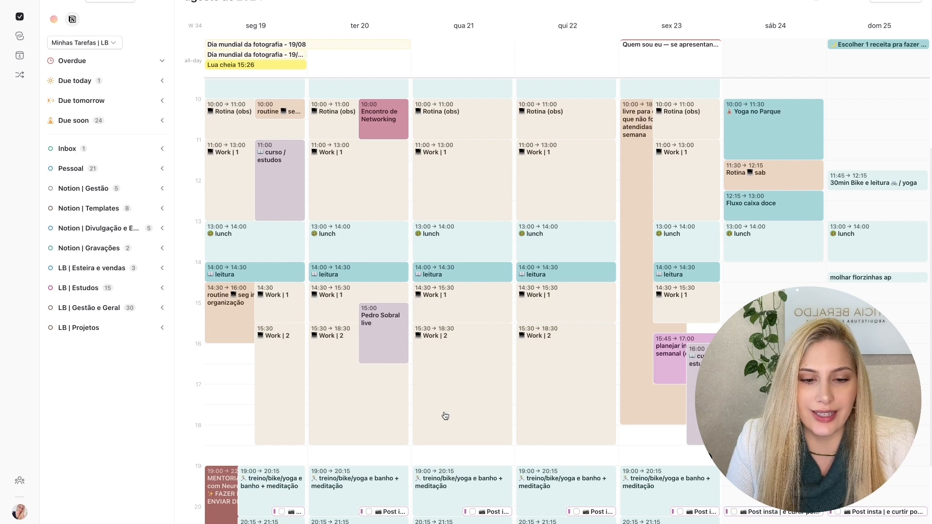
- Review the calendar and color choices for Monday's Work | 1 event without changing it, and compare the week with Notion Calendar
click(240, 171)
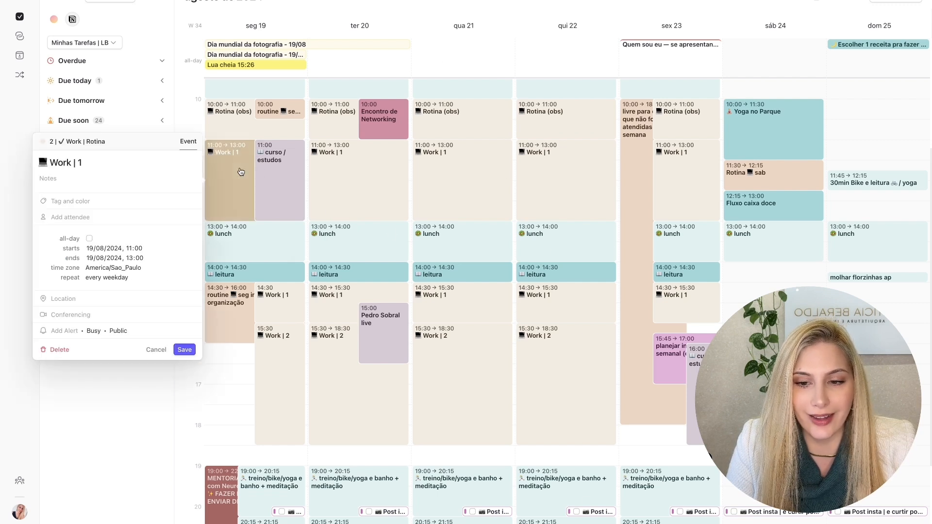
click(85, 139)
scroll(100, 228, down, 1)
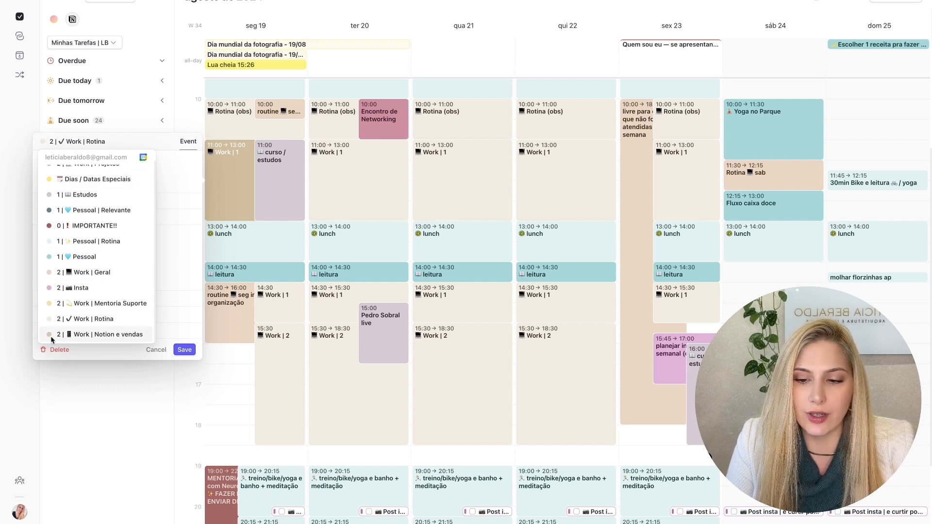
click(199, 238)
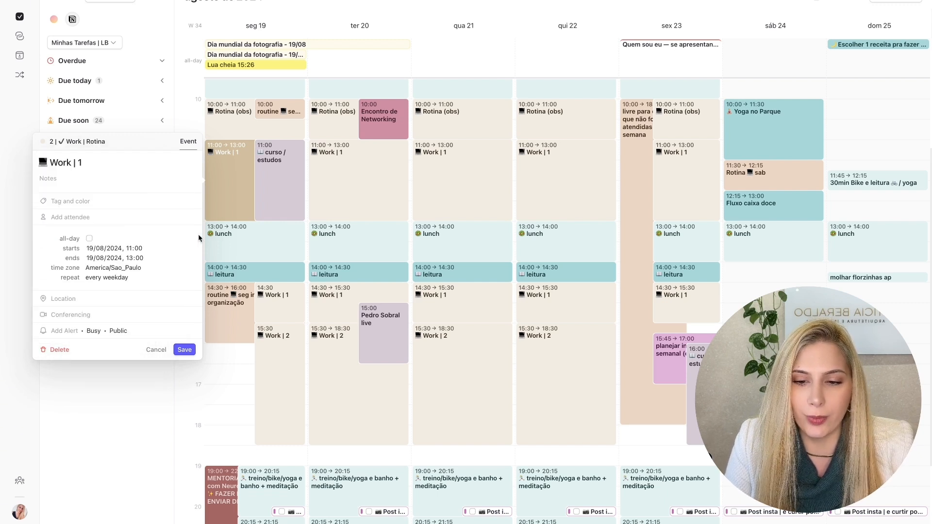
click(159, 352)
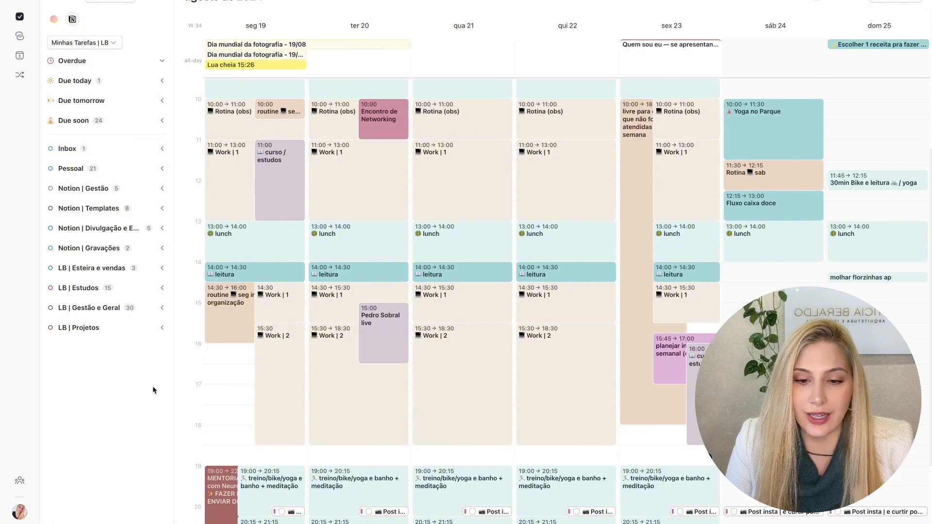
key(ctrl+Right)
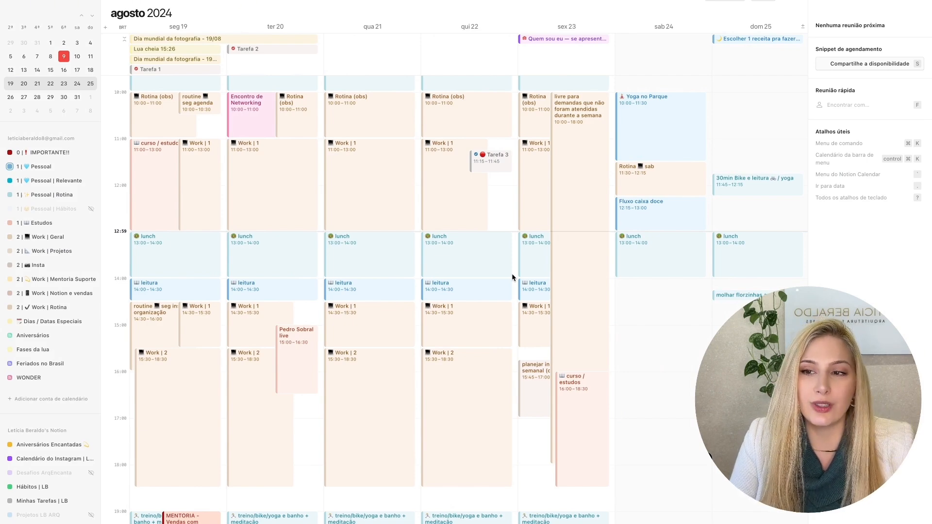
key(ctrl+Left)
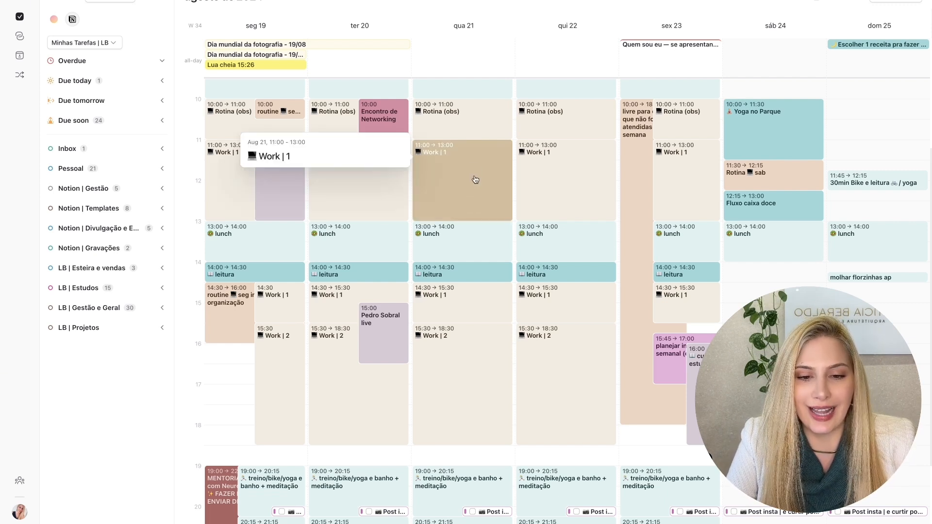
- Create a Trabalho event on Wednesday 21 August from 11:00 to 13:00 in the 2 | Work | Geral calendar
mouse_move(467, 125)
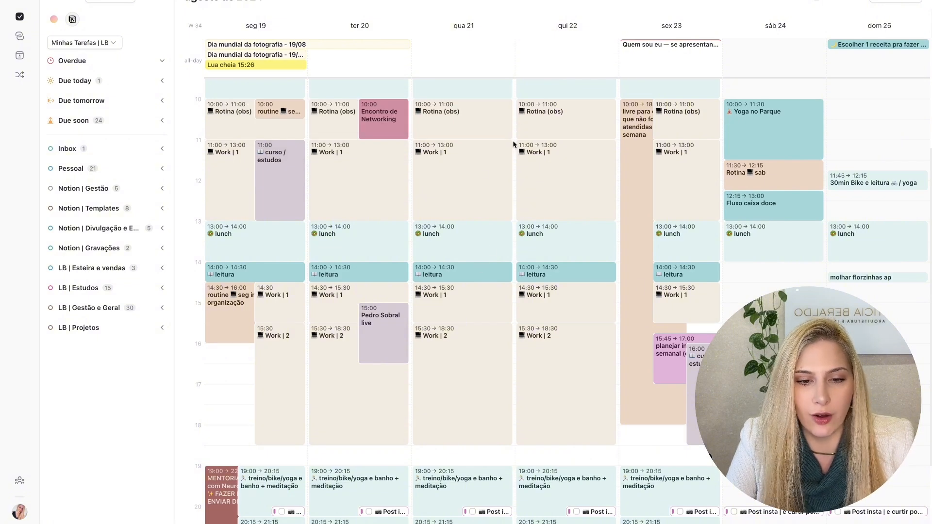
drag(512, 141, 513, 220)
text(Trabalho)
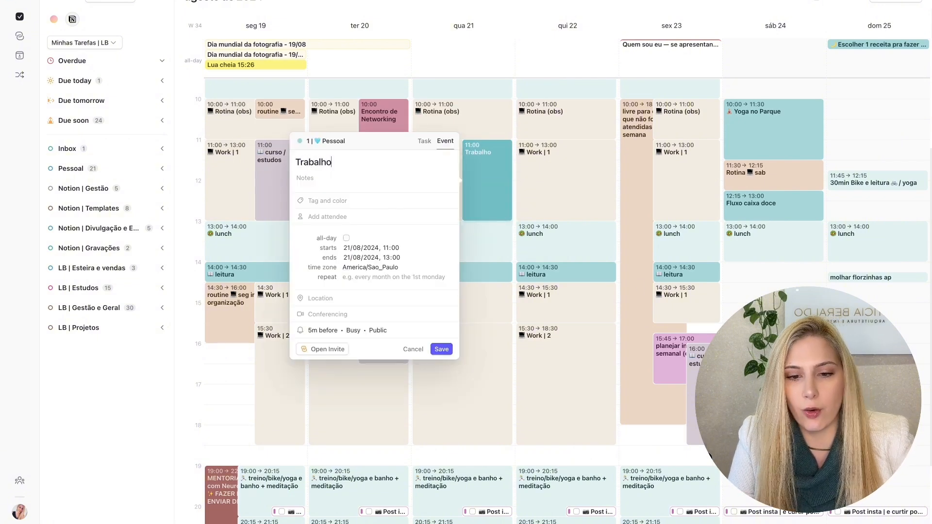
click(317, 141)
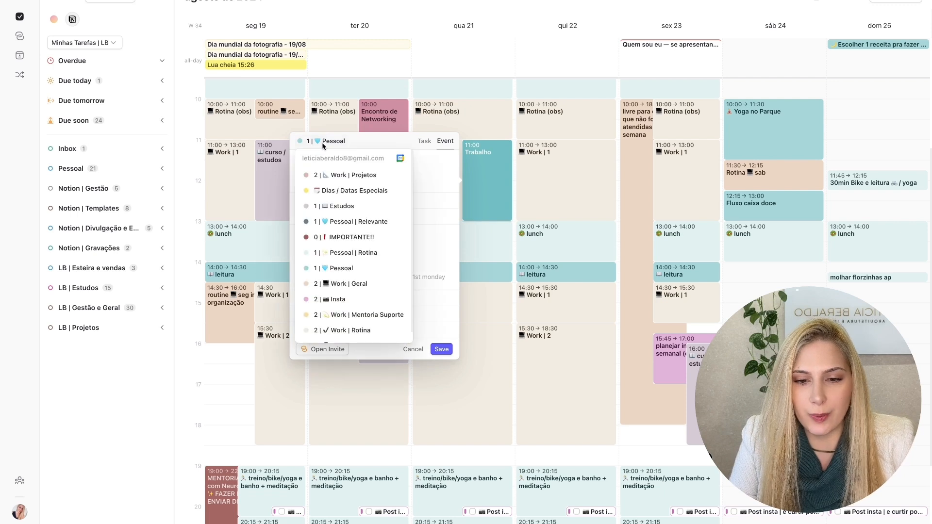
click(358, 286)
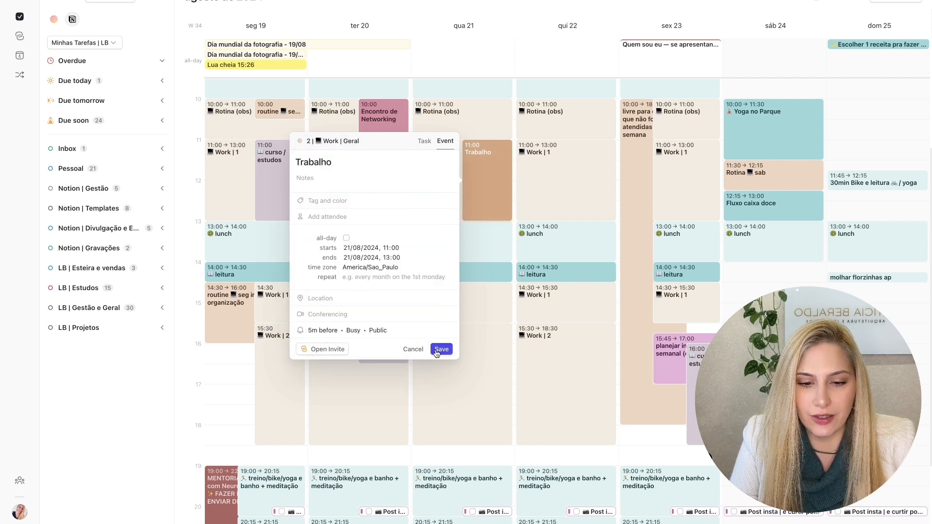
click(441, 350)
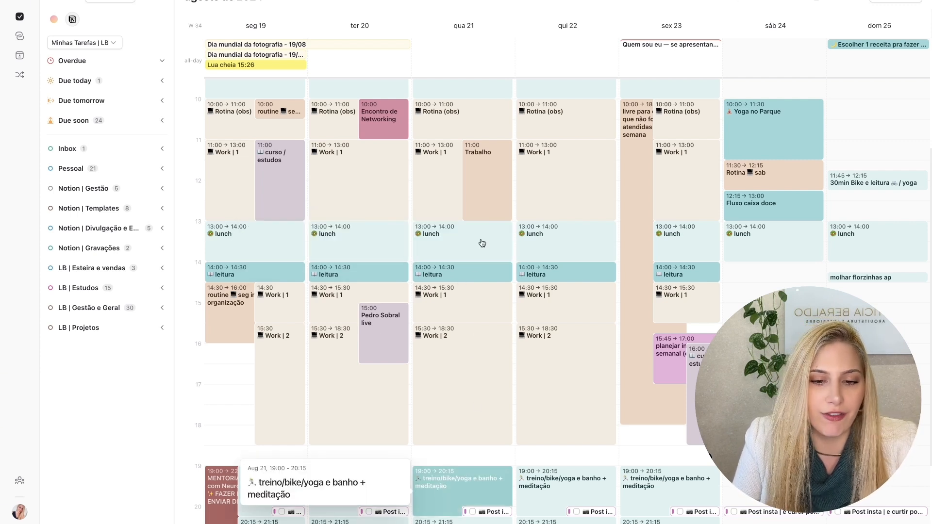
- Retitle Wednesday's Trabalho event Evento and move it to the 0 | IMPORTANTE!! calendar, accepting that other changes are discarded
scroll(473, 245, down, 1)
scroll(474, 245, up, 3)
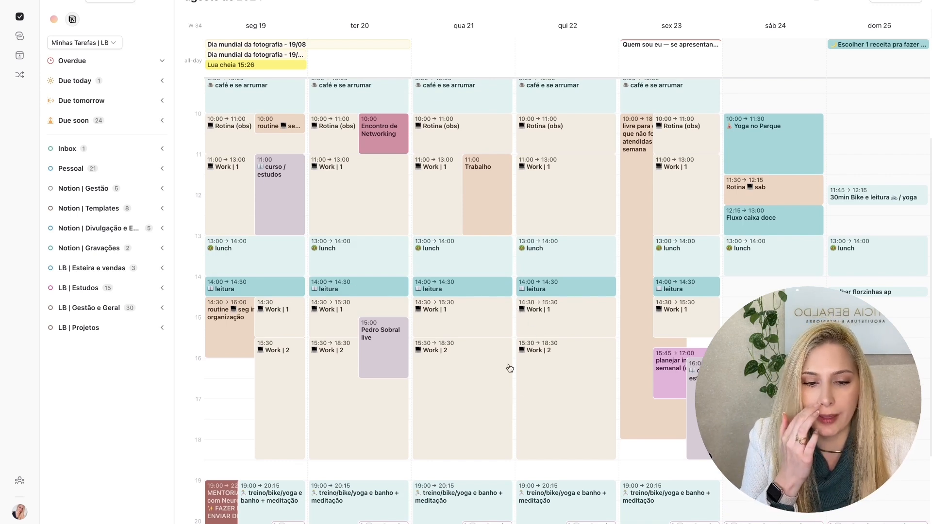
click(480, 198)
double_click(320, 176)
text(Evento)
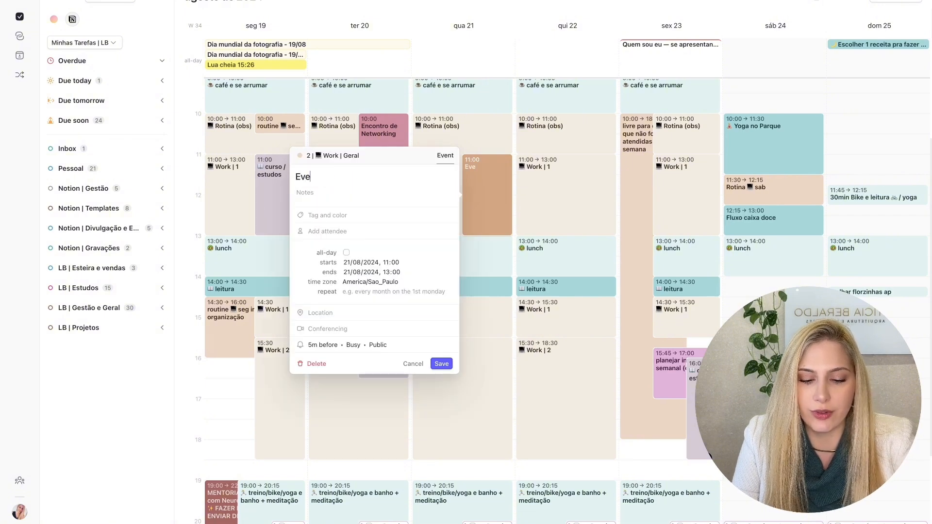
click(328, 155)
scroll(386, 281, down, 2)
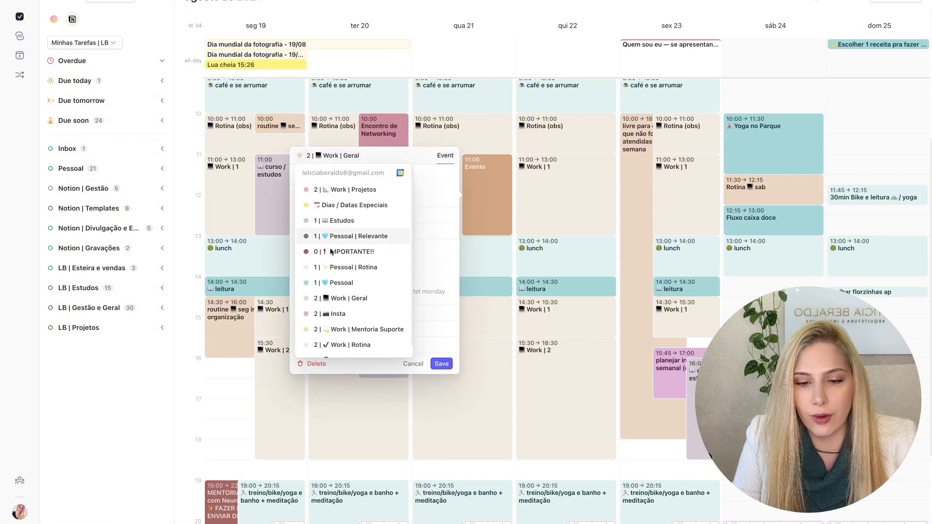
scroll(386, 277, up, 1)
click(360, 252)
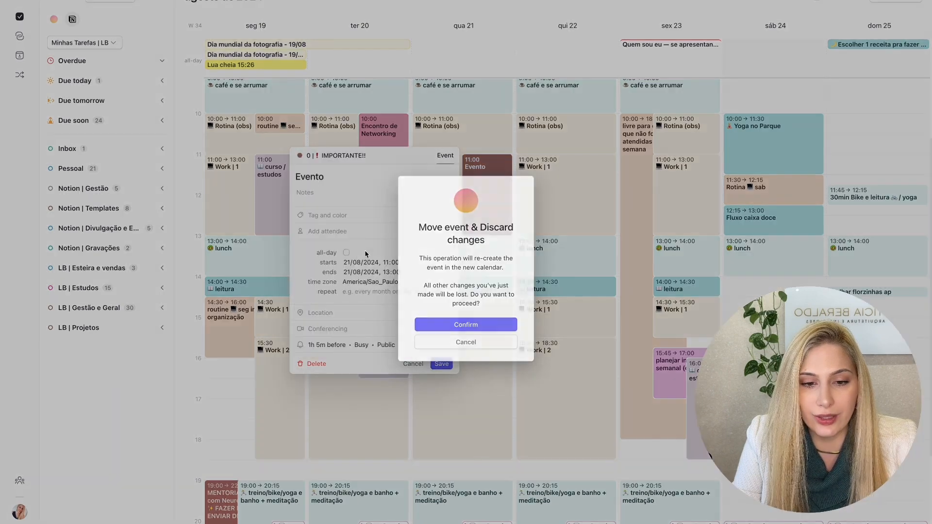
click(491, 325)
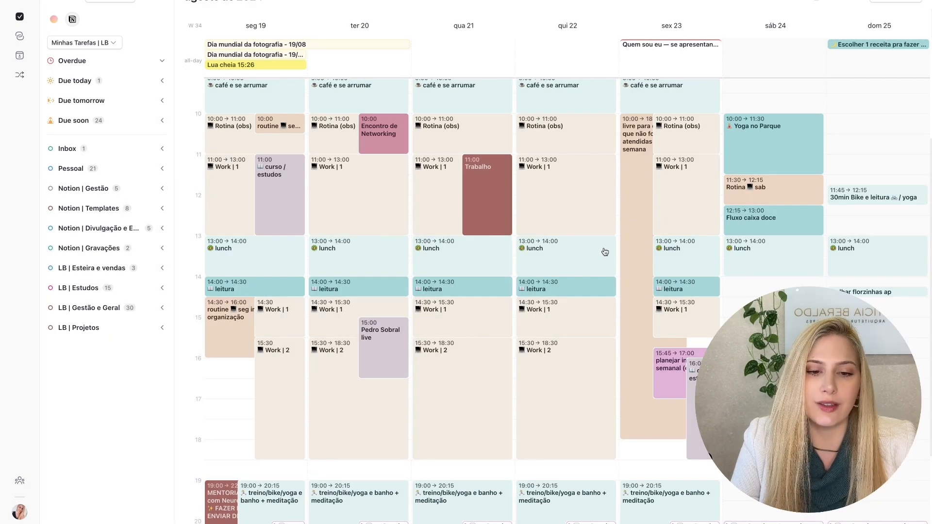
- Switch to Notion Calendar to check the Trabalho event's color, and return to the other calendar app
key(ctrl+Right)
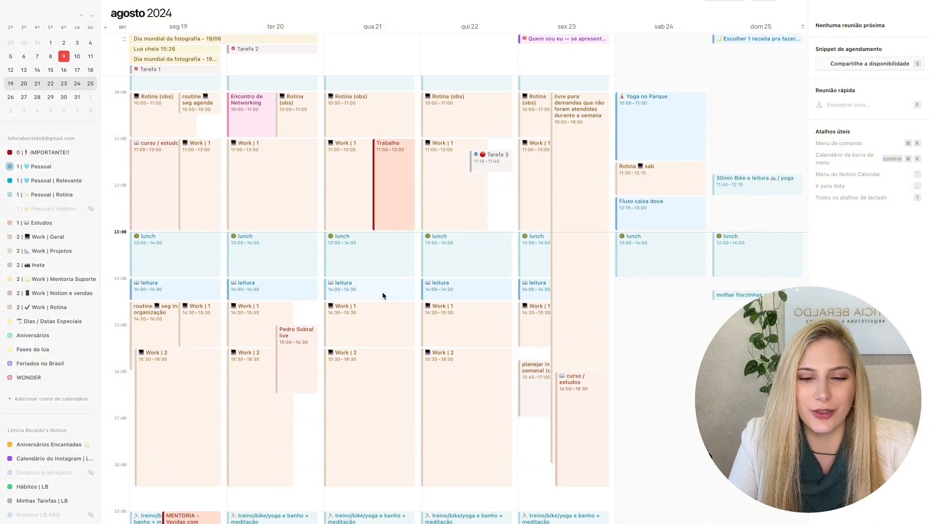
key(ctrl+Left)
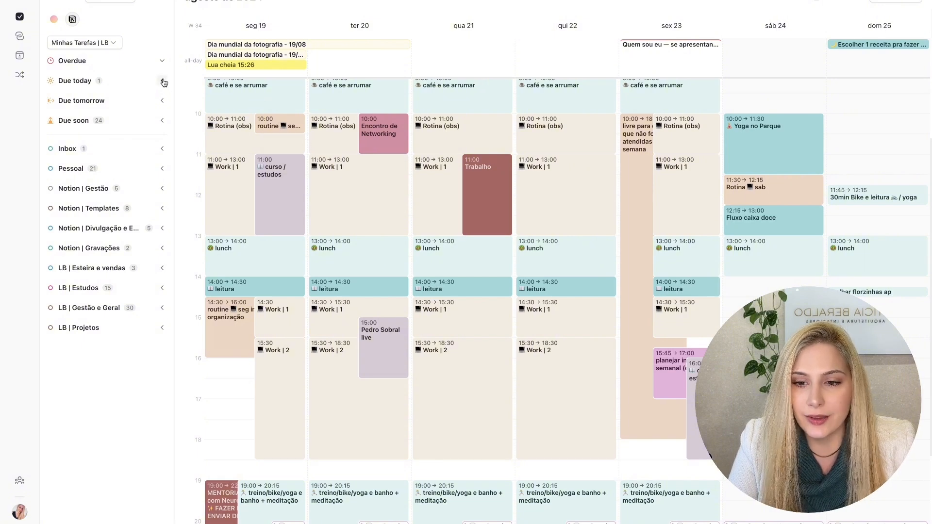
- Expand the Inbox task group and compare Tarefa 1 with its card in Notion, returning to the calendar app
click(164, 149)
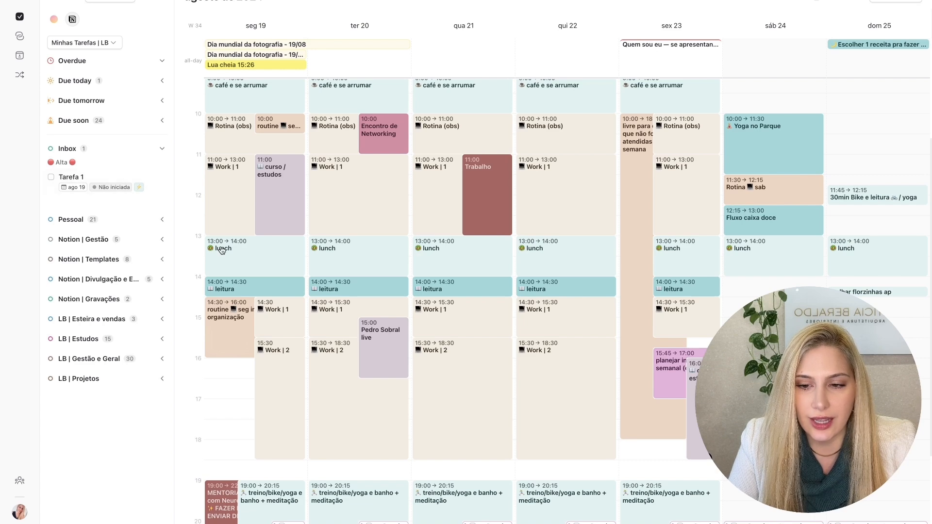
key(ctrl+Left)
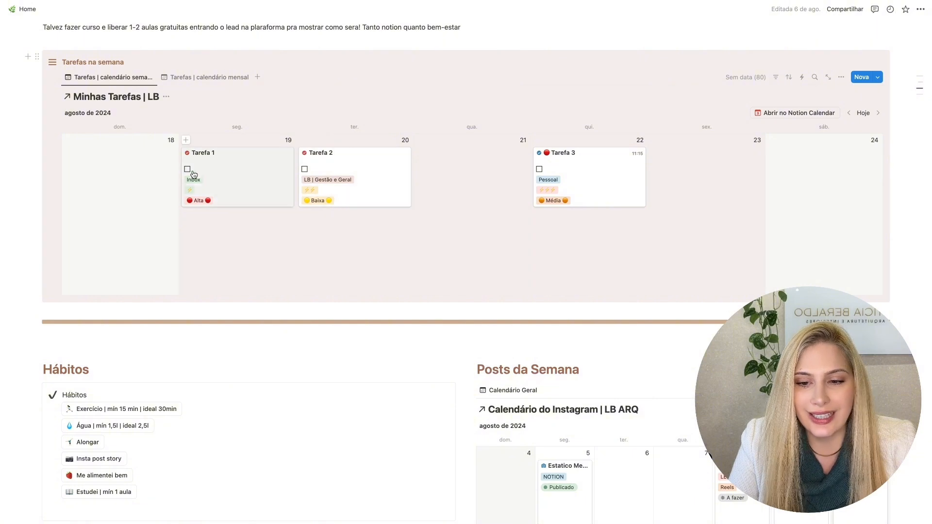
key(ctrl+Right)
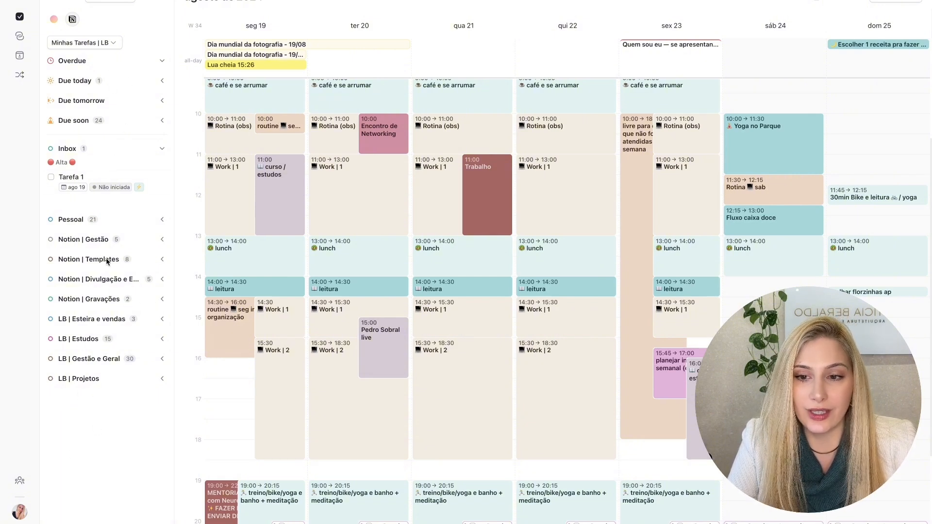
- Review the task list's grouping, filtering, label and sidebar settings, including the available ordering options
click(167, 1)
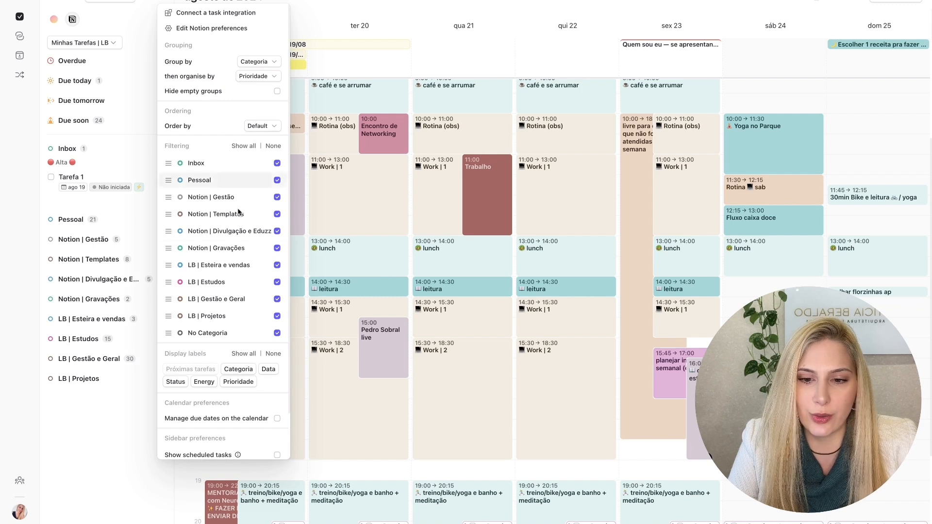
scroll(234, 209, down, 2)
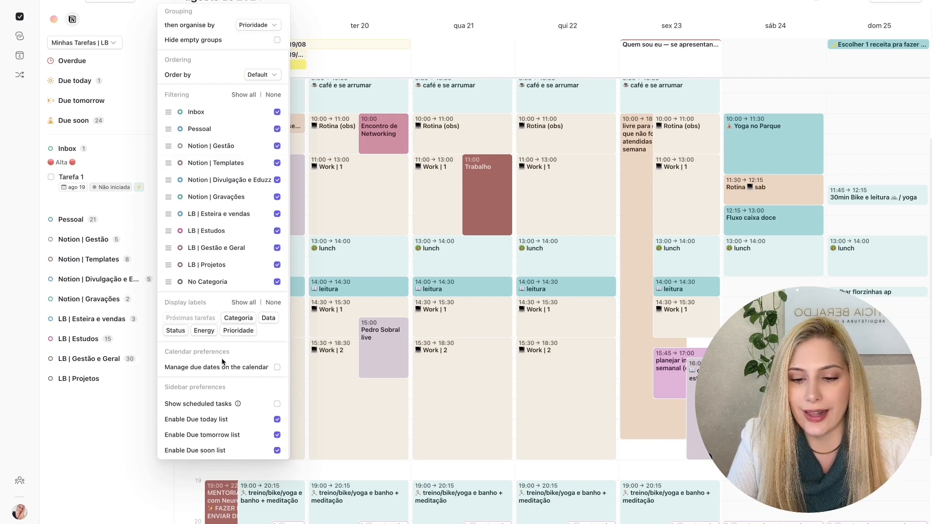
scroll(224, 362, up, 2)
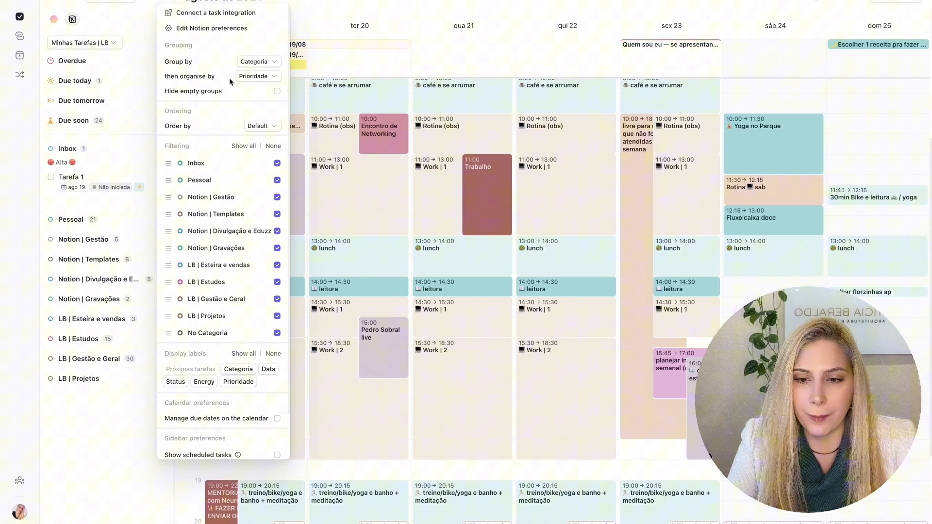
click(262, 127)
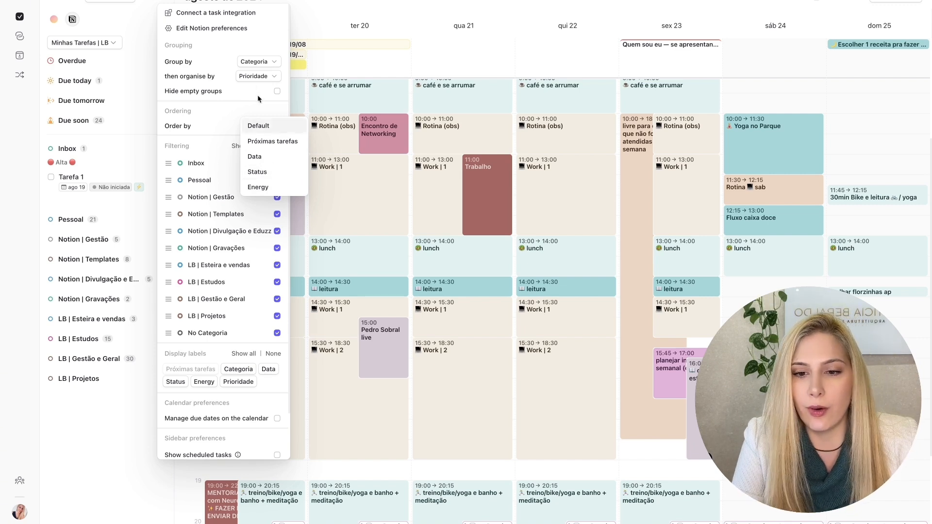
- Group the task list by Prioridade, and switch the grouping back to Categoria
click(257, 62)
click(251, 64)
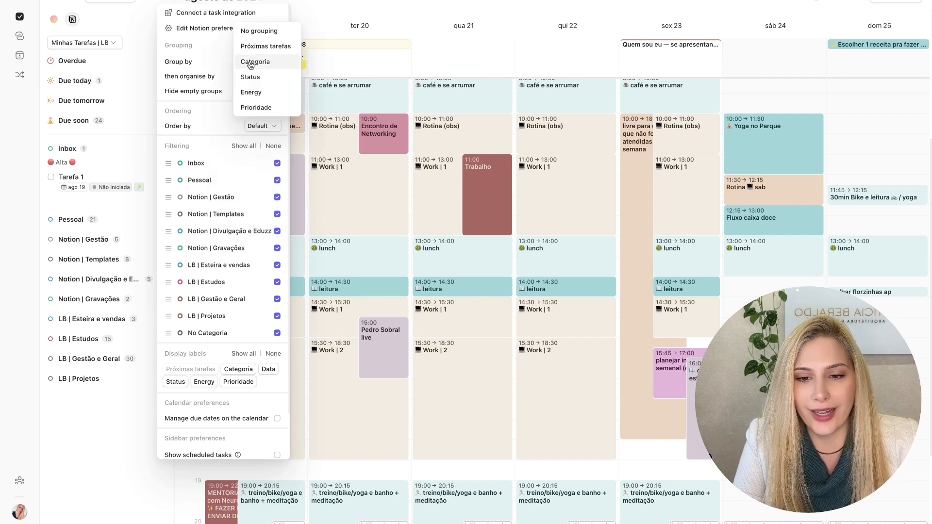
click(256, 107)
click(257, 63)
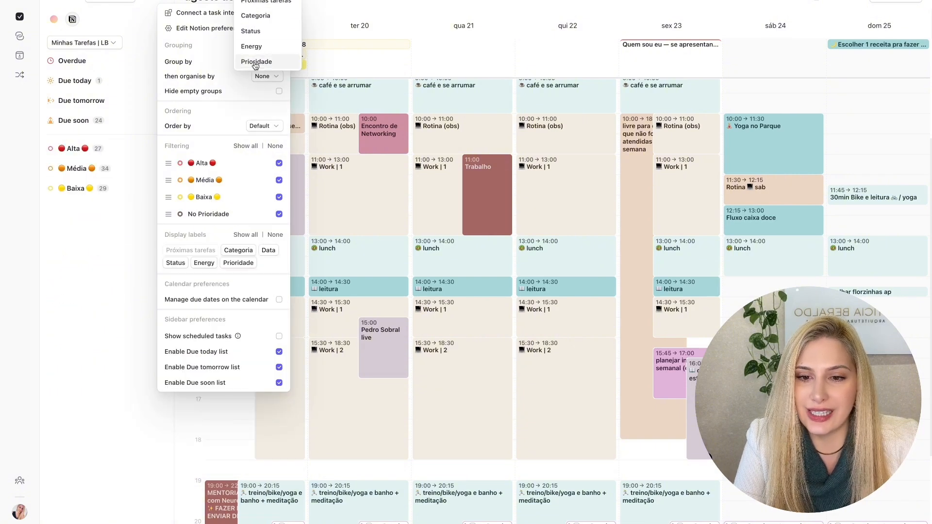
click(261, 15)
click(100, 153)
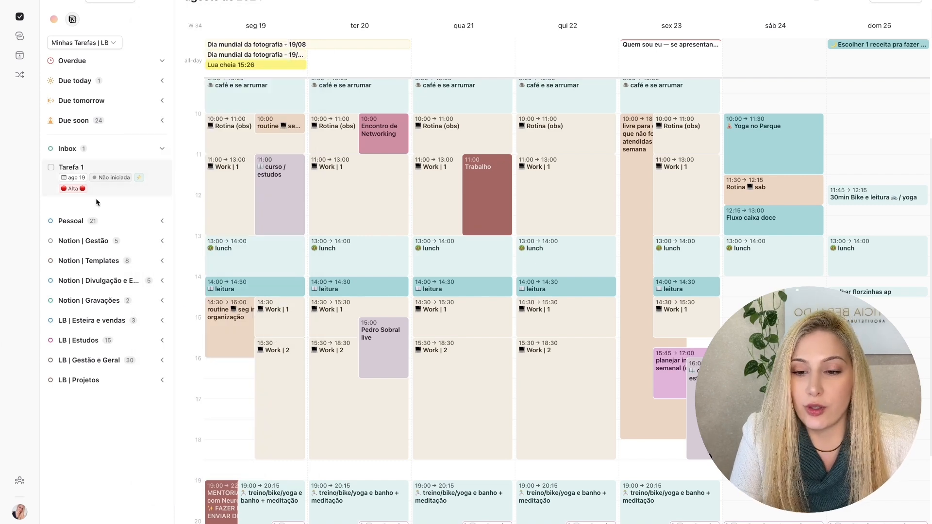
- Reopen the task list settings and look over the category filters, display labels and calendar preferences
click(163, 2)
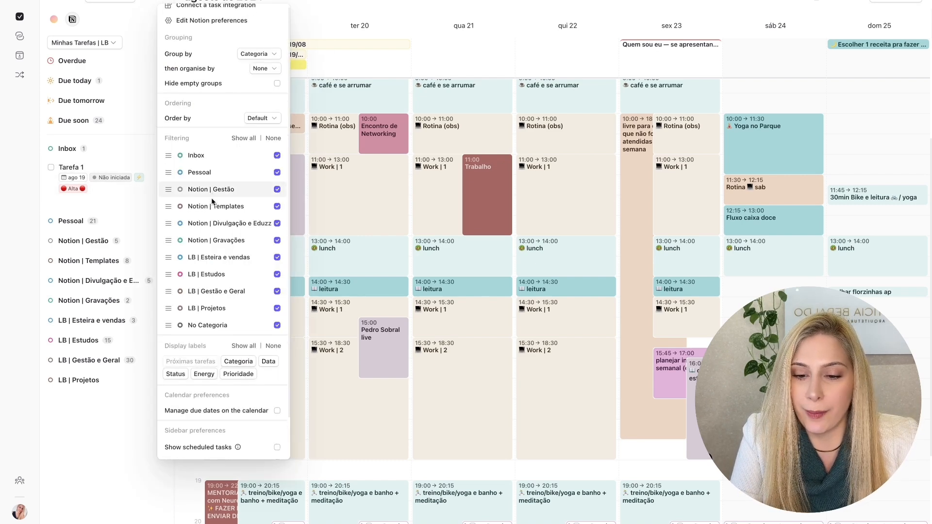
scroll(214, 291, down, 2)
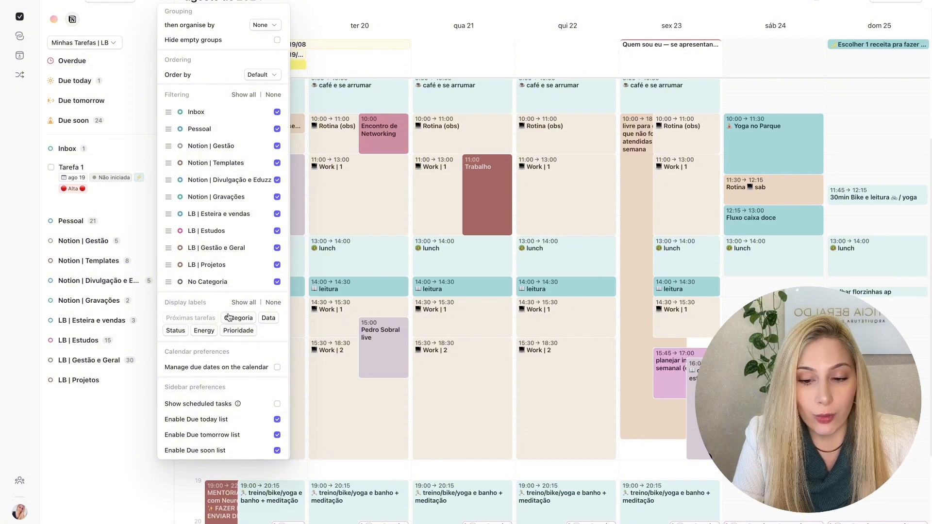
scroll(219, 394, up, 2)
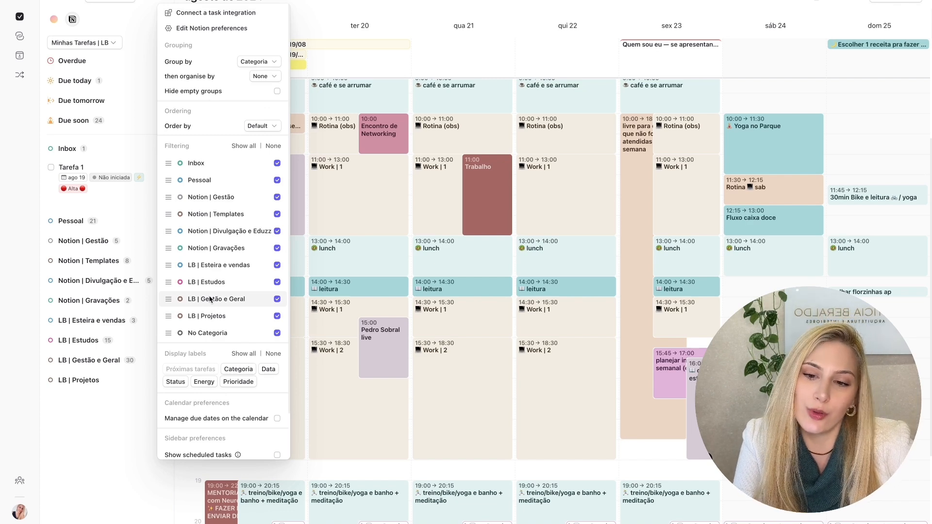
click(112, 149)
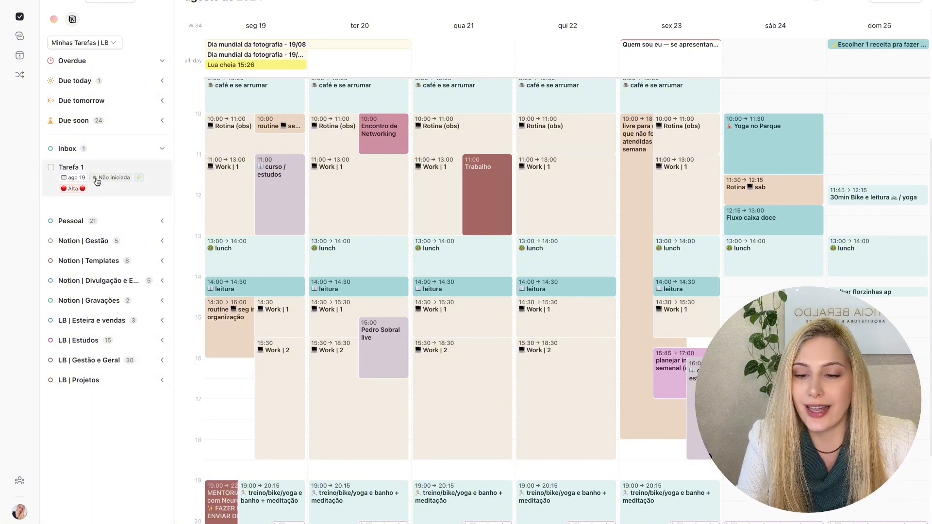
- Schedule Tarefa 1 on Monday the 19th from 10:30 to 11:00 and assign it to the 2 | Work | Geral calendar
drag(95, 179, 284, 146)
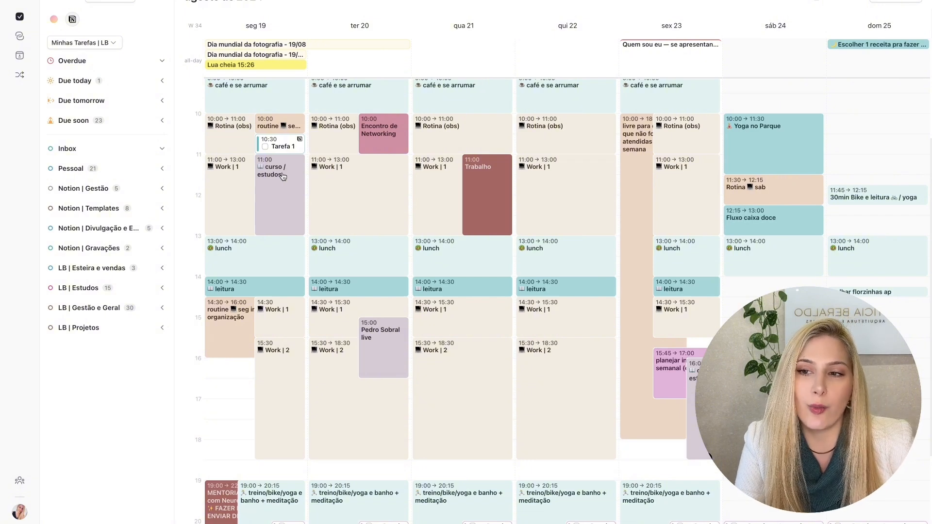
click(283, 148)
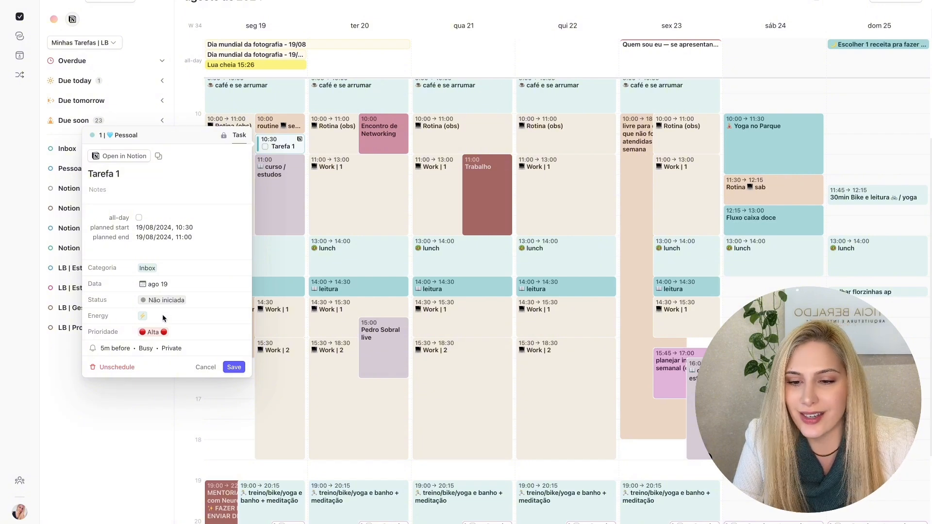
click(130, 139)
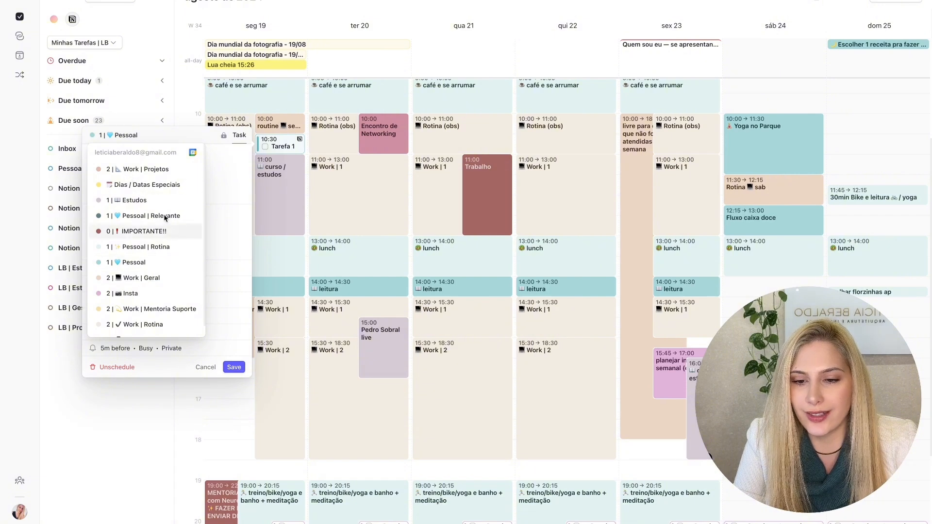
click(213, 179)
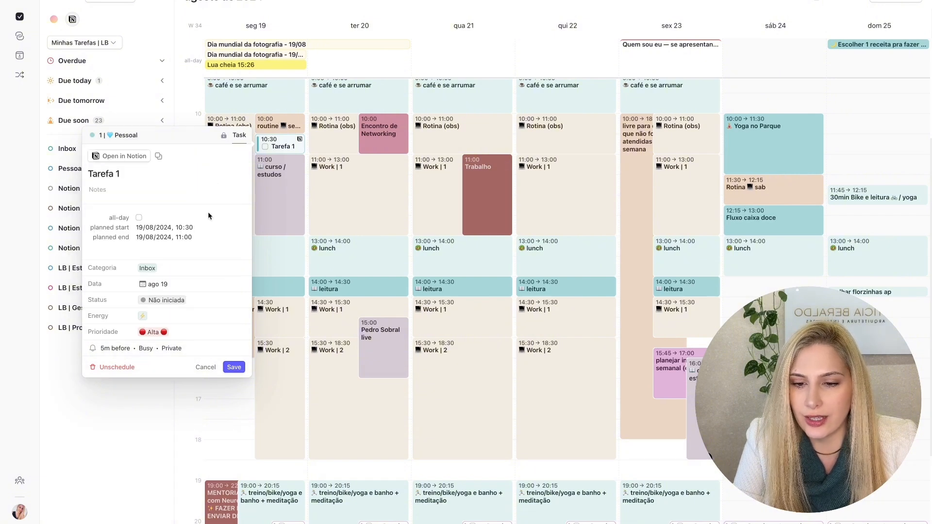
click(124, 138)
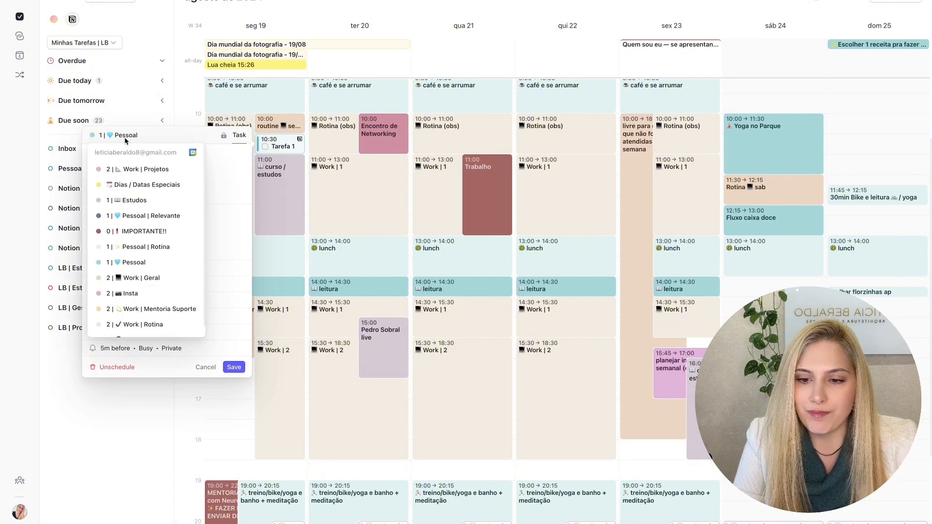
scroll(161, 268, down, 1)
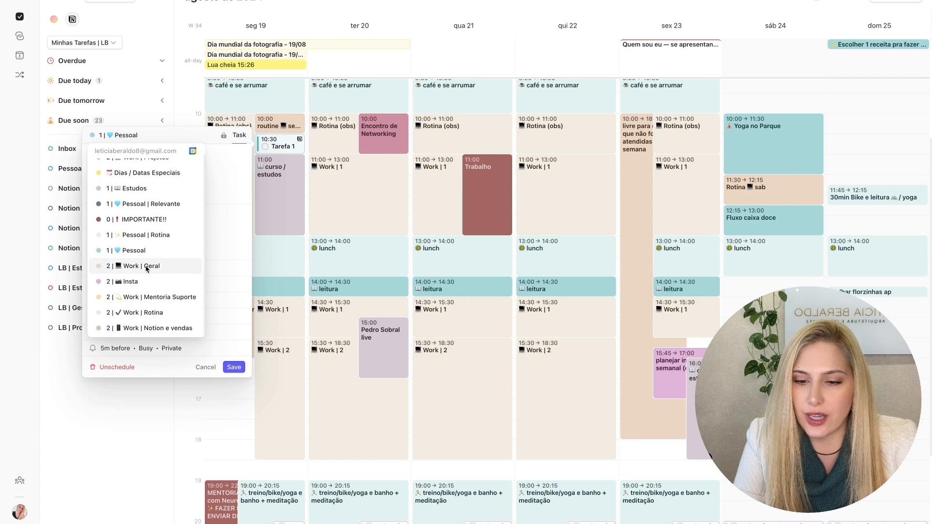
click(147, 268)
click(460, 313)
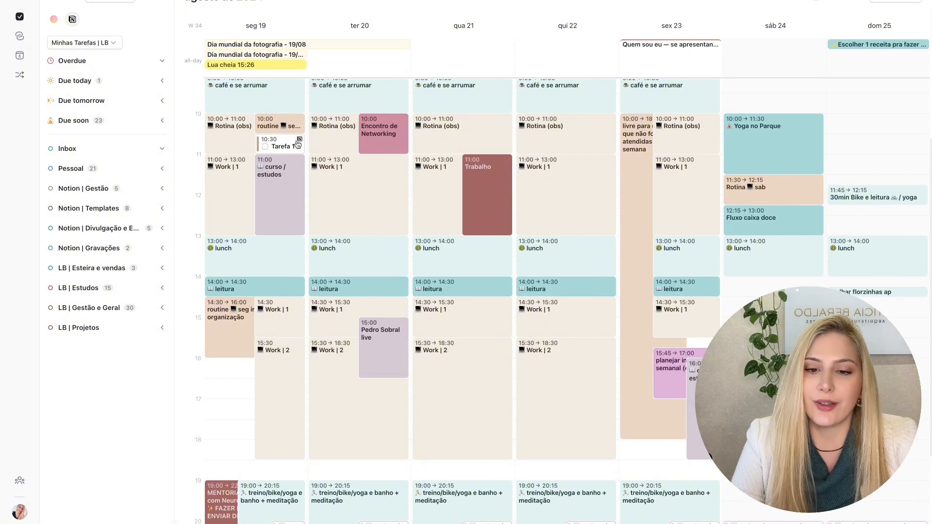
- Reschedule Tarefa 1 to Tuesday the 20th at 11:30 and update its due date to match the new slot
drag(284, 145, 386, 186)
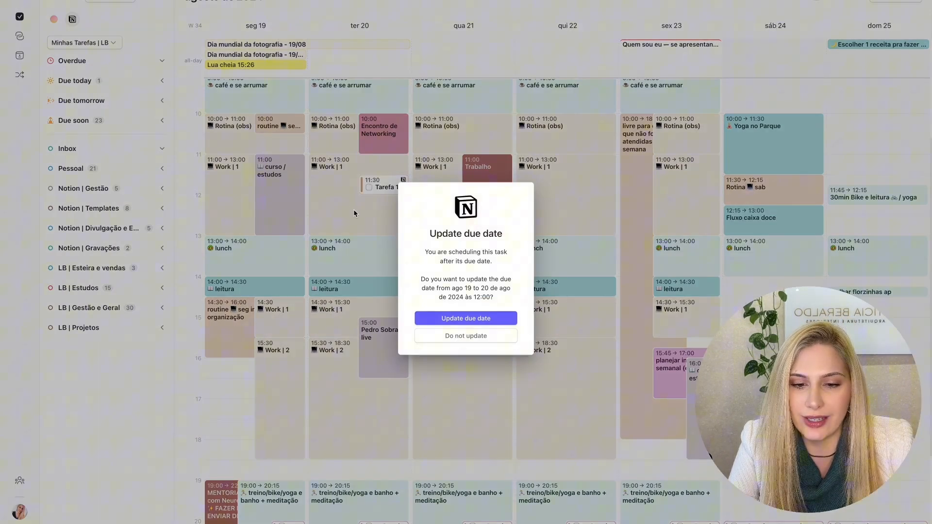
click(452, 334)
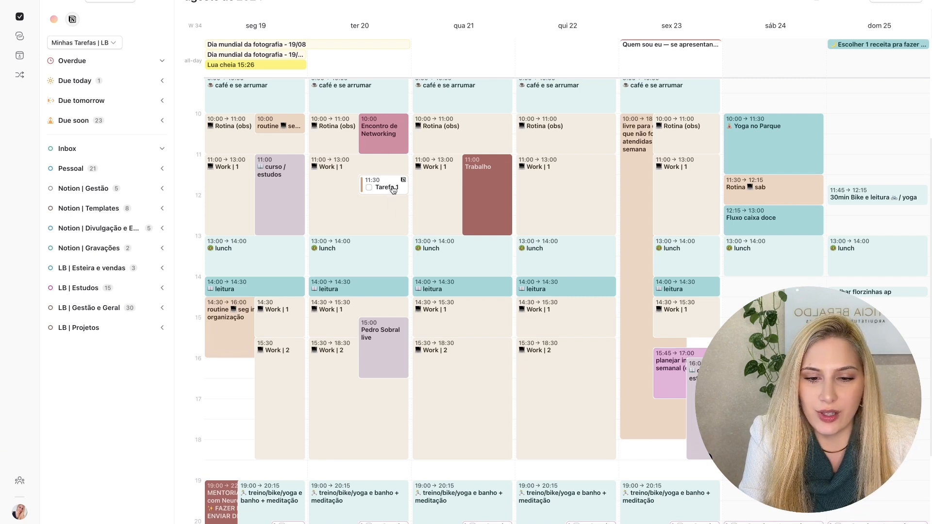
mouse_move(391, 190)
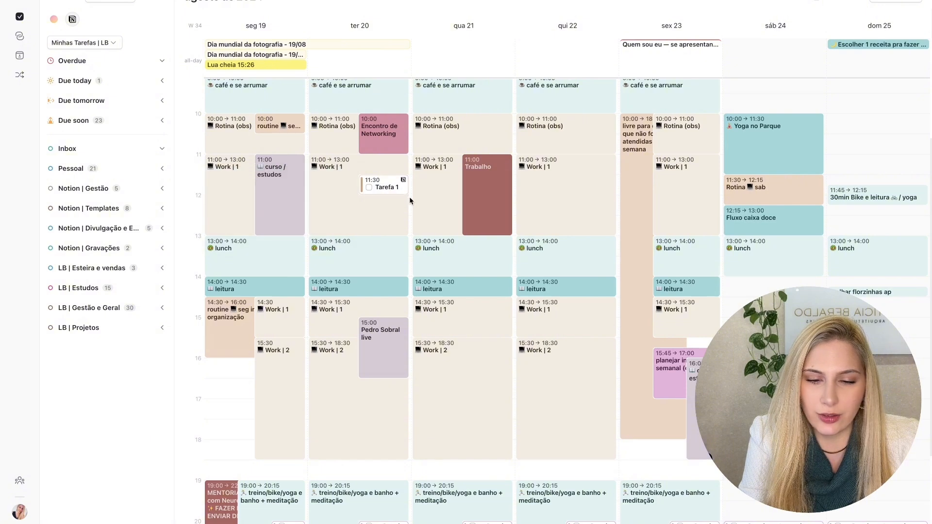
- Create a task named Tarefa on Tuesday the 20th and move it to start at 12:15
drag(409, 194, 409, 205)
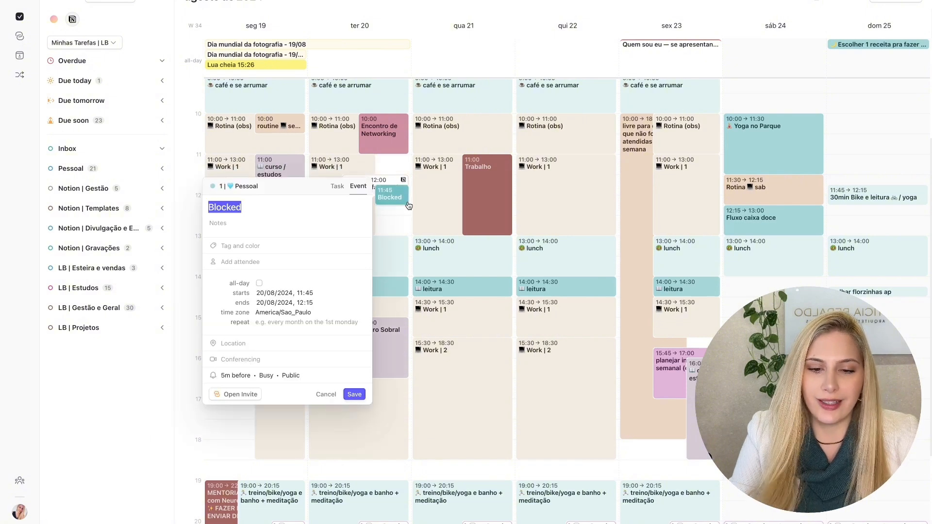
click(337, 185)
click(353, 385)
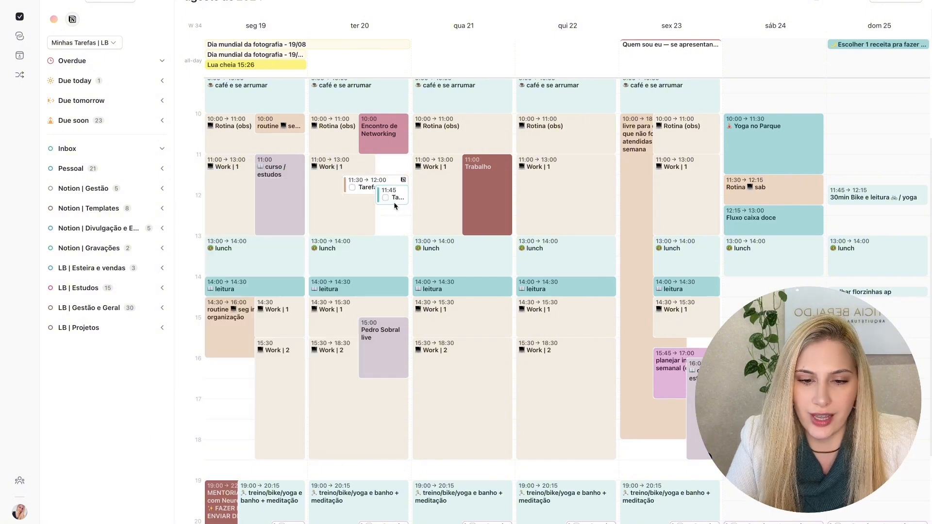
drag(394, 205, 393, 219)
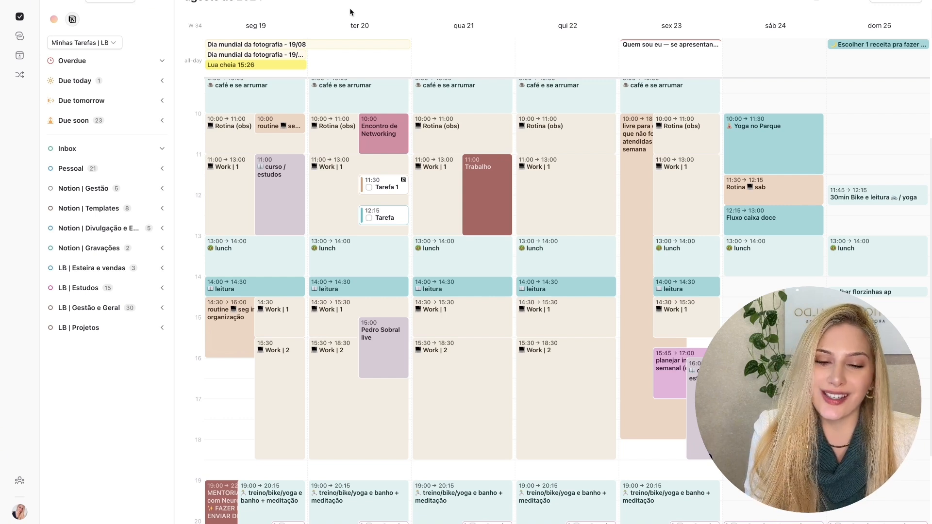
- Mark Tarefa 1 and Tarefa on Tuesday the 20th as completed
click(369, 188)
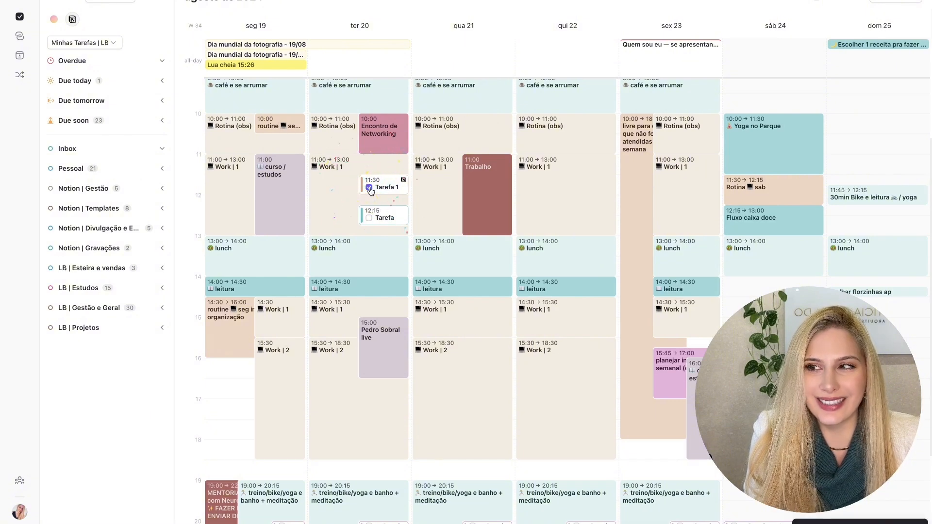
click(369, 218)
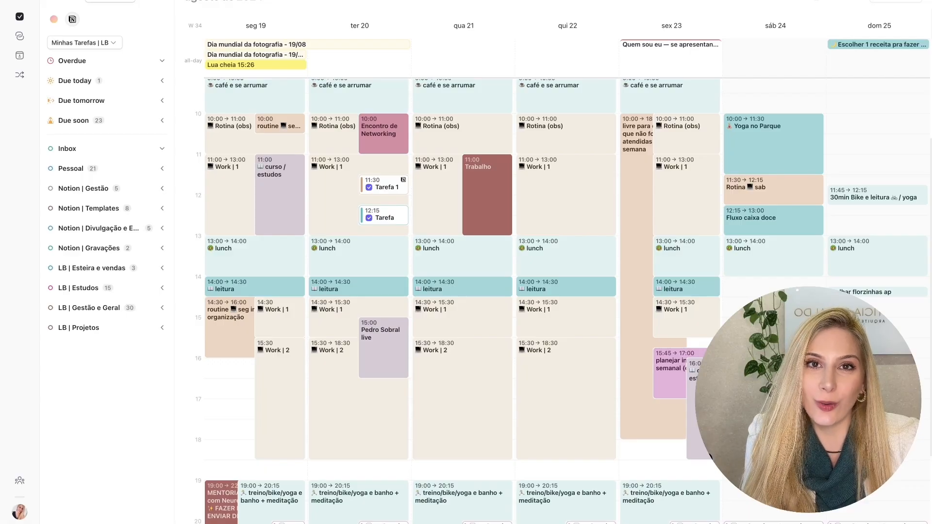
- Compare the Notion databases offered for the task list with the databases listed in Notion Calendar
click(106, 43)
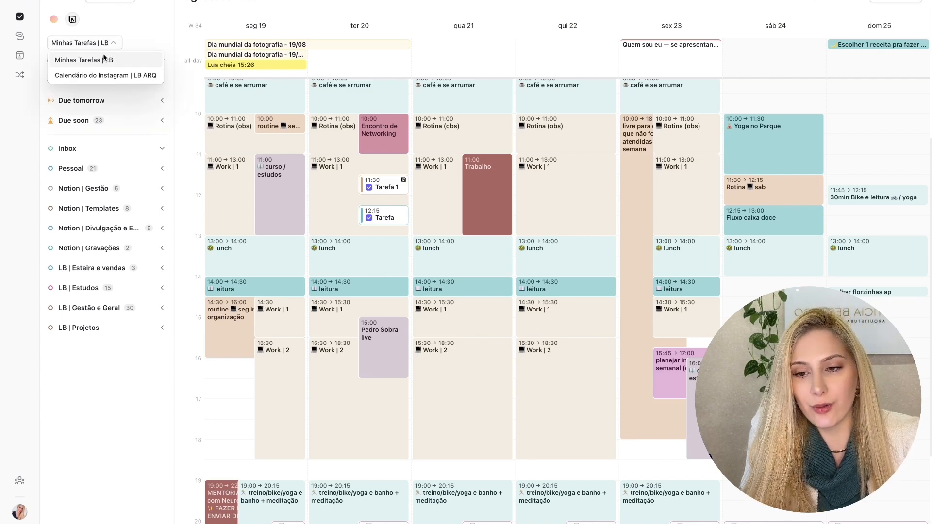
click(129, 33)
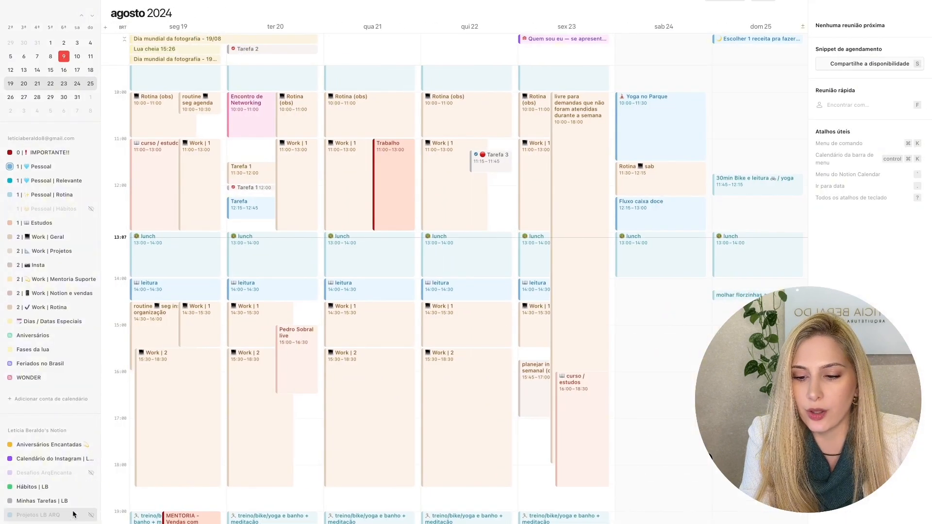
click(48, 445)
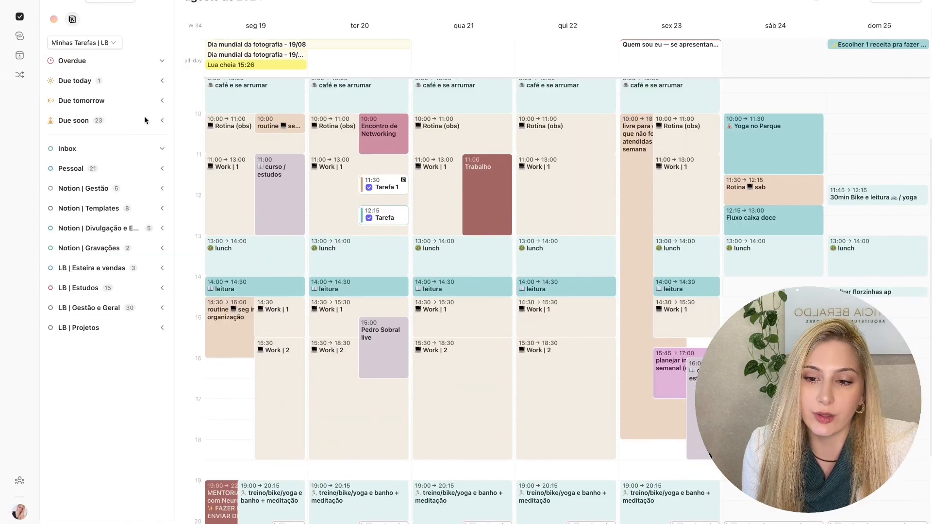
click(102, 44)
click(101, 45)
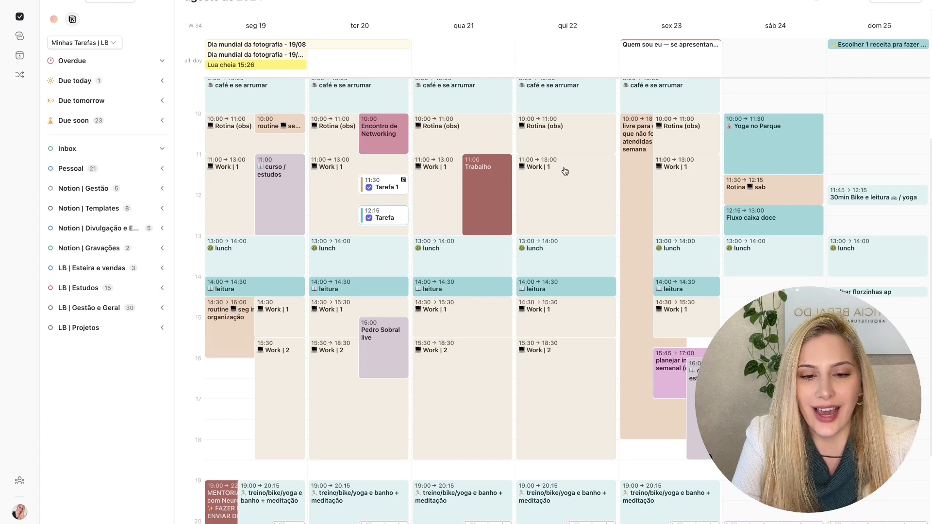
- Check the week's tasks in Notion, and enable managing due dates on the calendar in the task list settings
key(ctrl+Left)
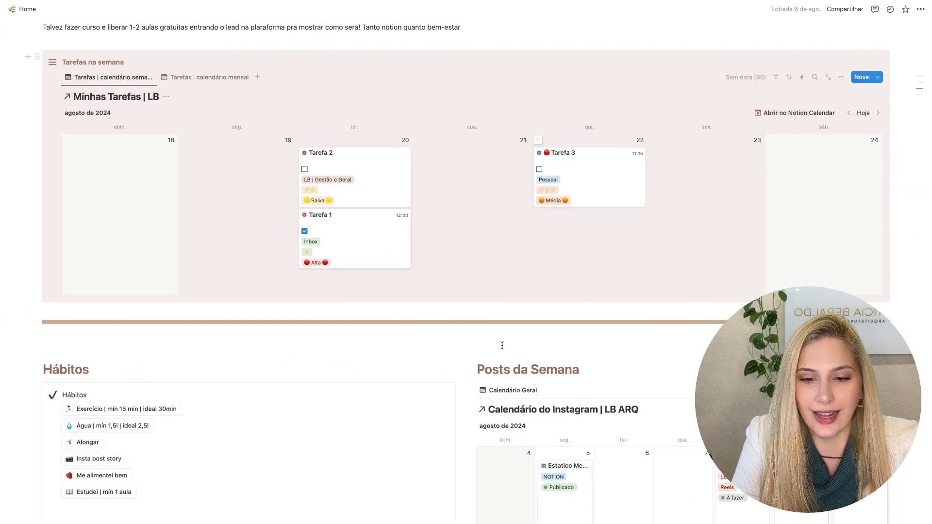
key(ctrl+Right)
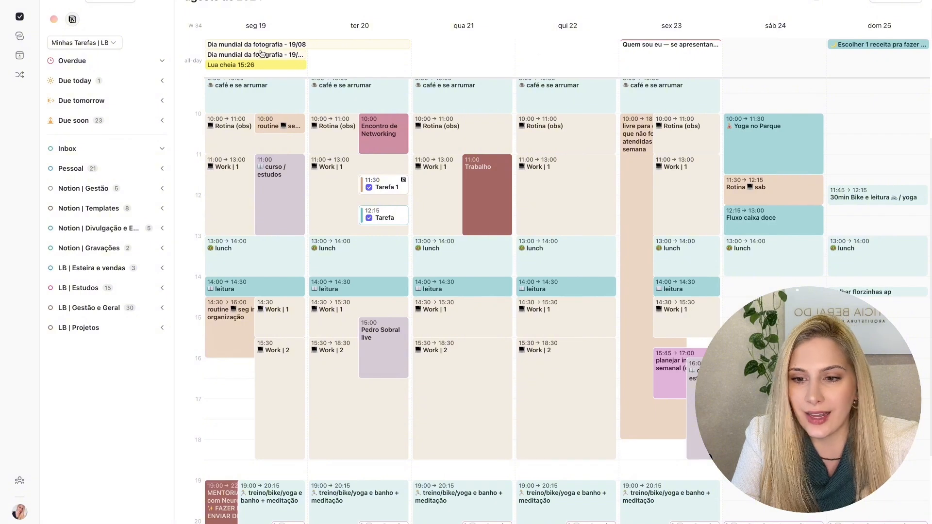
click(163, 3)
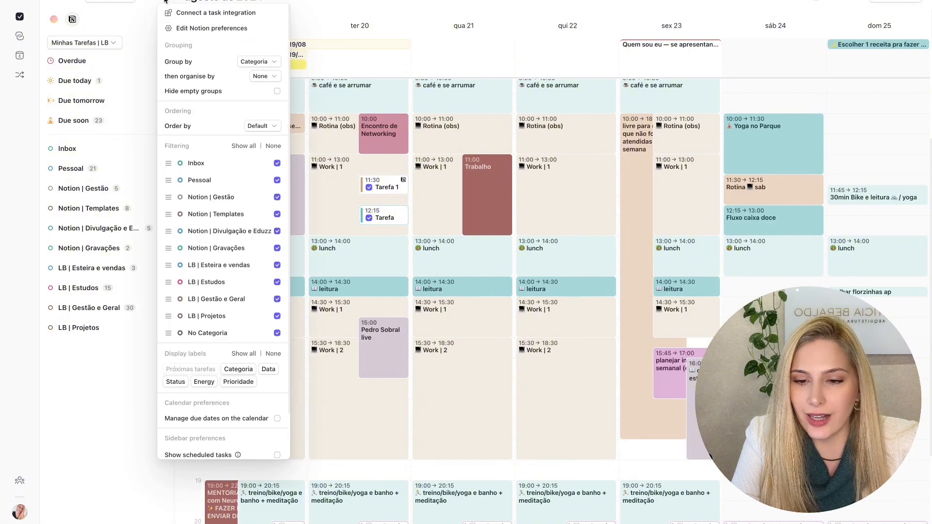
scroll(194, 368, down, 2)
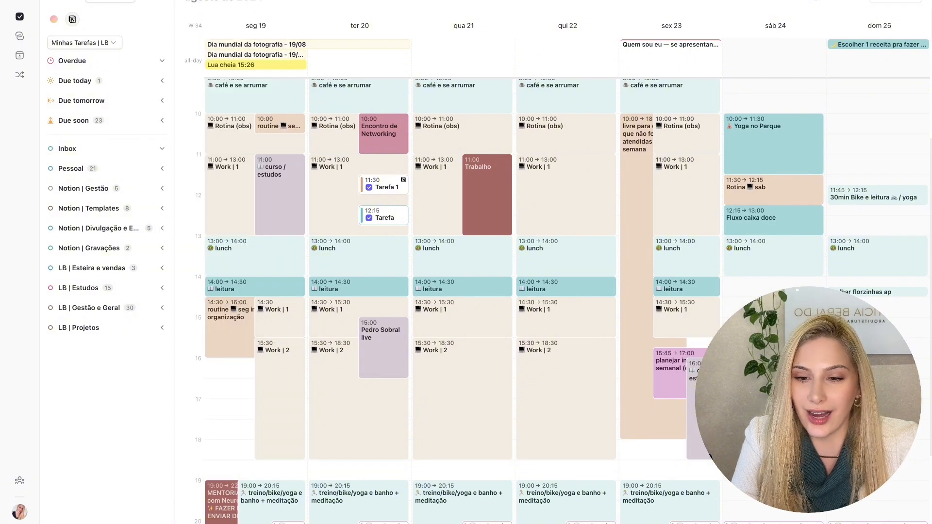
click(161, 2)
scroll(200, 221, down, 1)
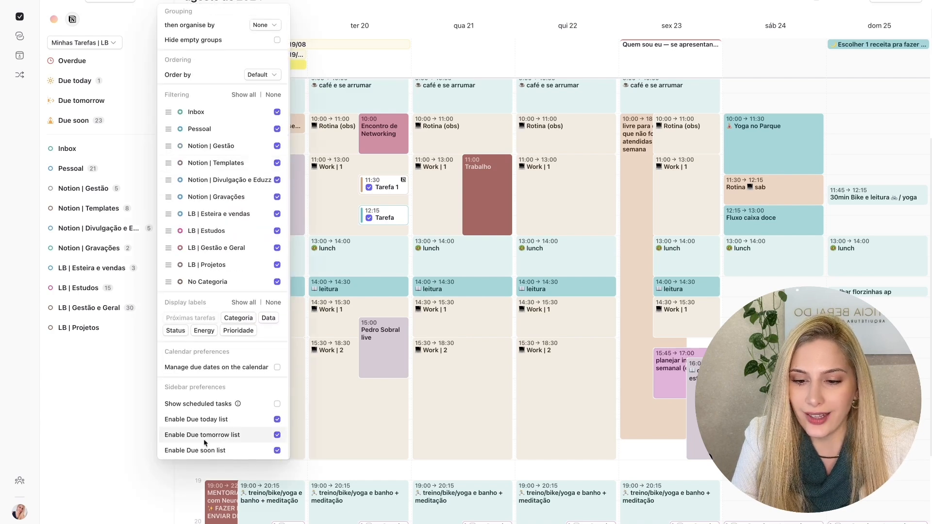
click(277, 368)
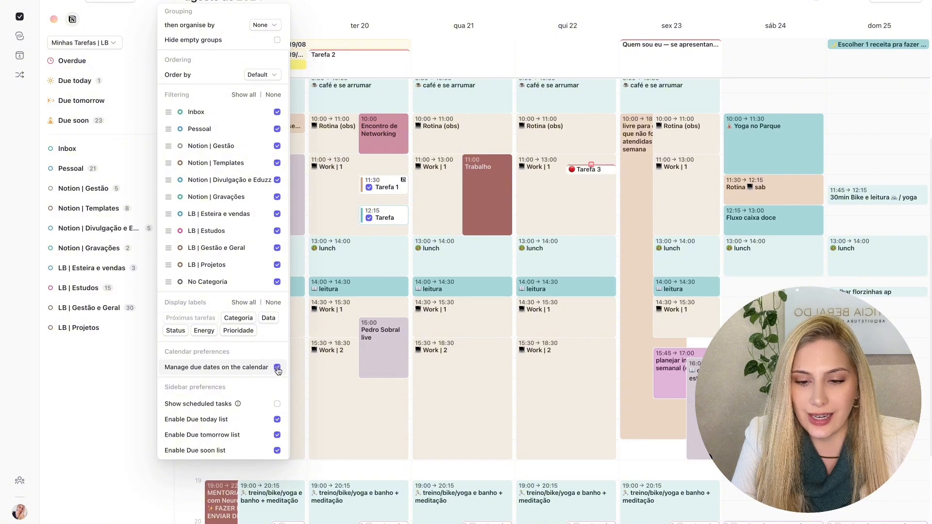
click(502, 33)
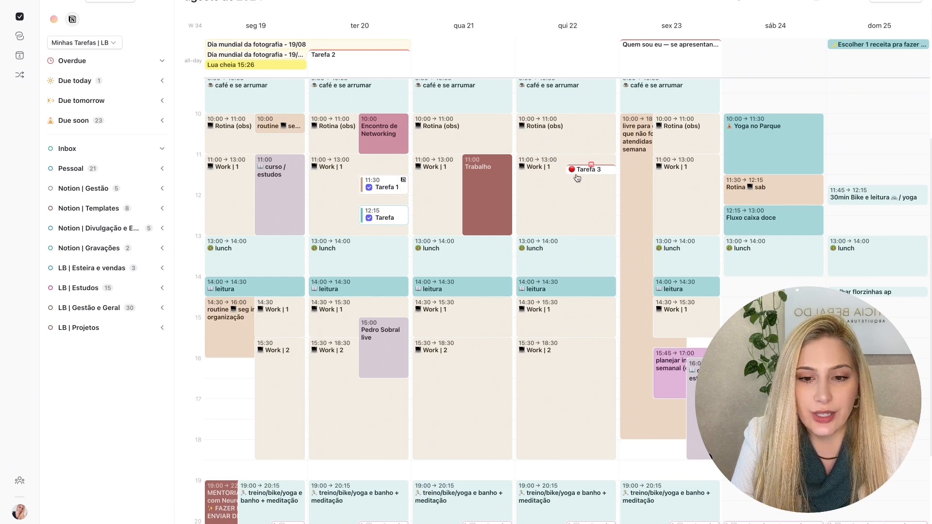
- Switch to Notion, remove the time from Tarefa 3's date, and return to the calendar app
key(ctrl+Left)
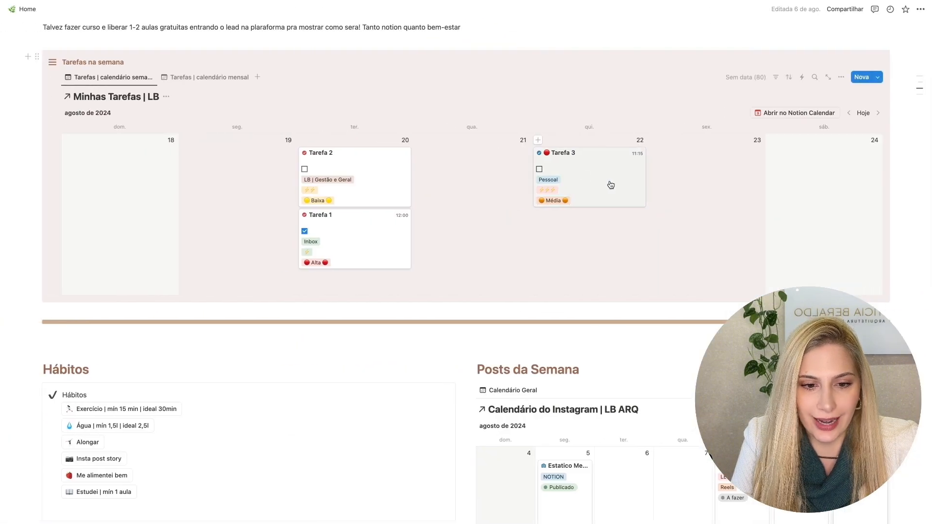
click(626, 161)
click(444, 197)
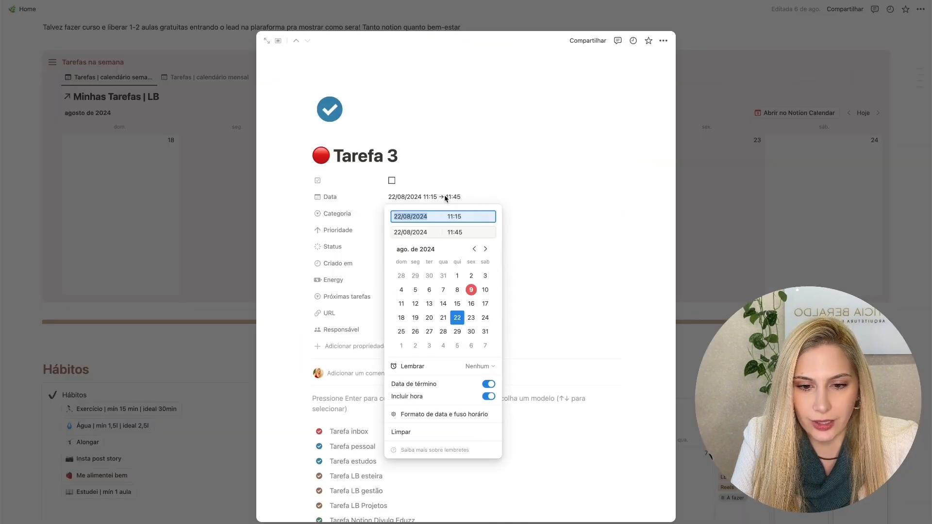
click(488, 396)
click(763, 274)
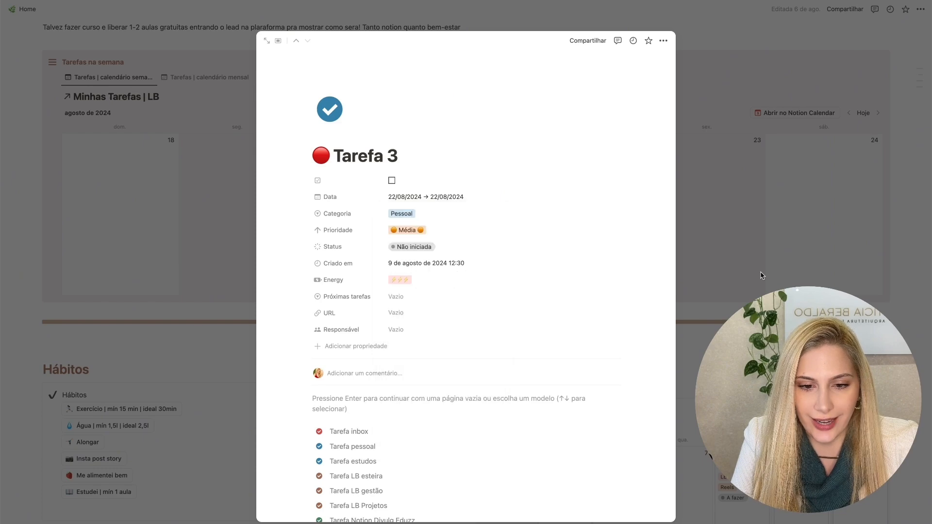
click(708, 226)
key(super+Tab)
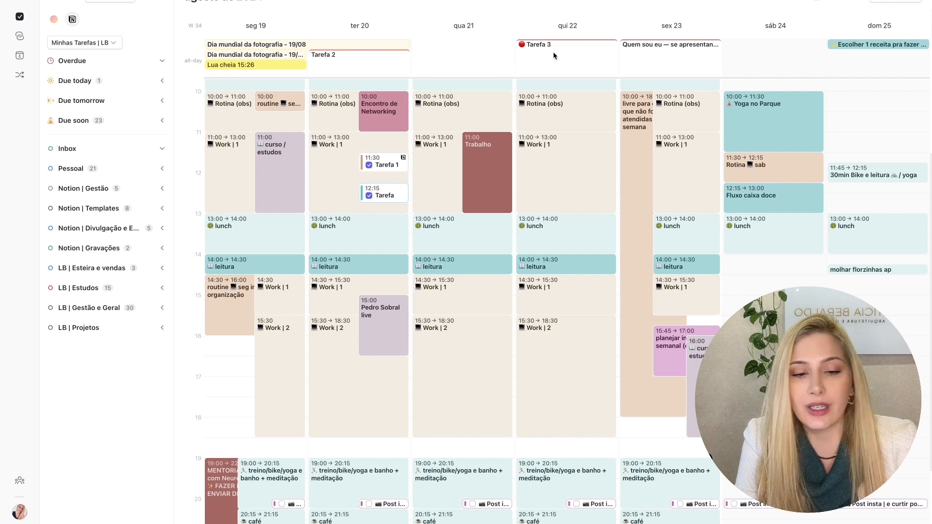
- Disable managing due dates on the calendar, and compare the week with the Notion task calendar
click(166, 2)
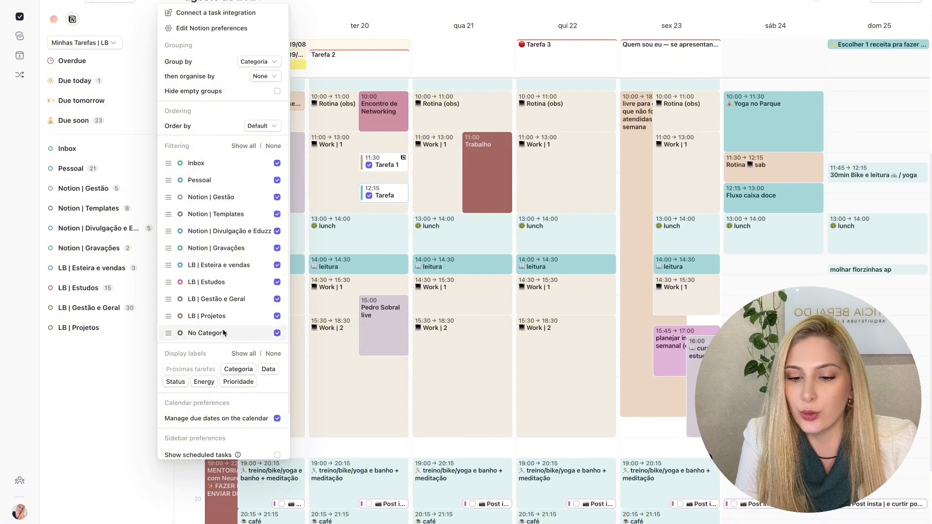
click(277, 419)
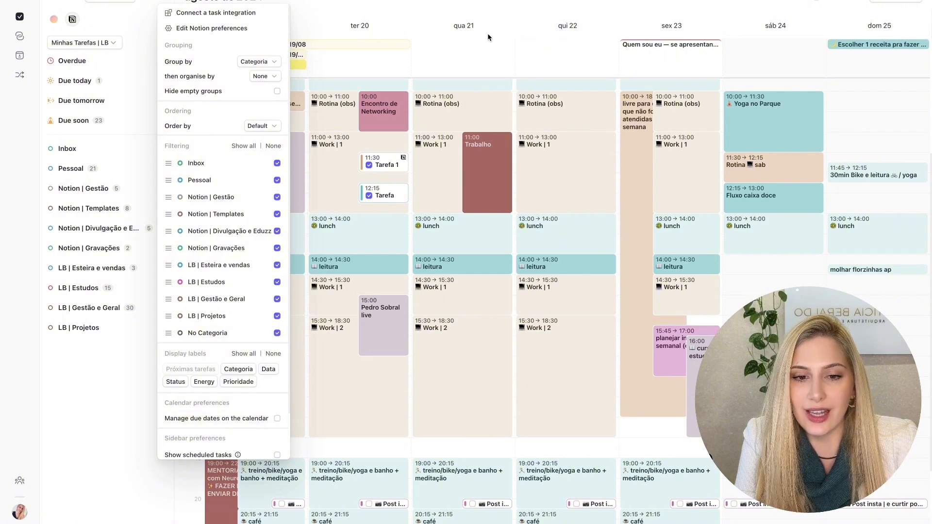
click(495, 15)
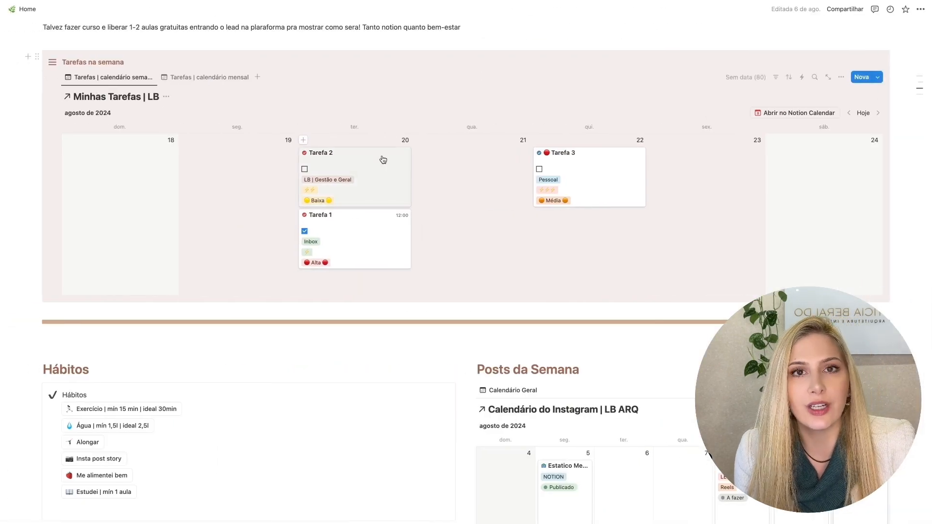
key(ctrl+Right)
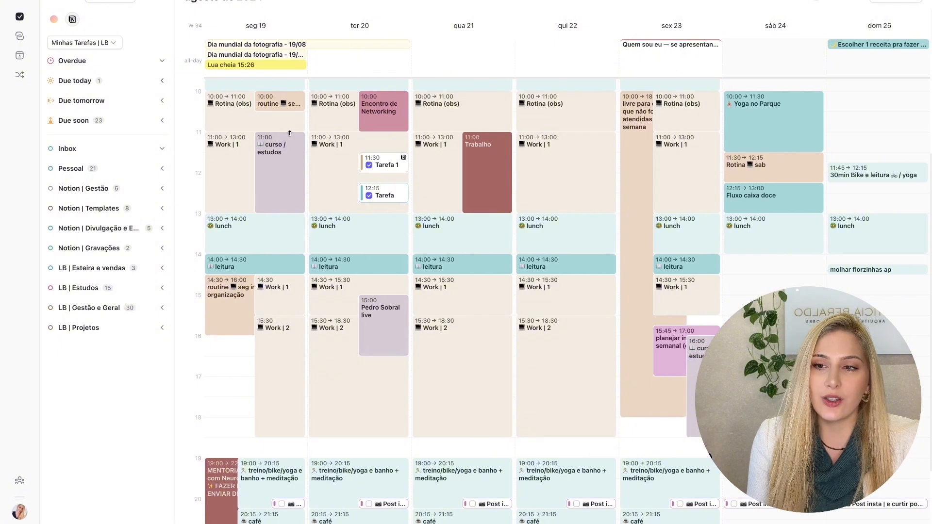
- Expand the Due today task group
click(162, 80)
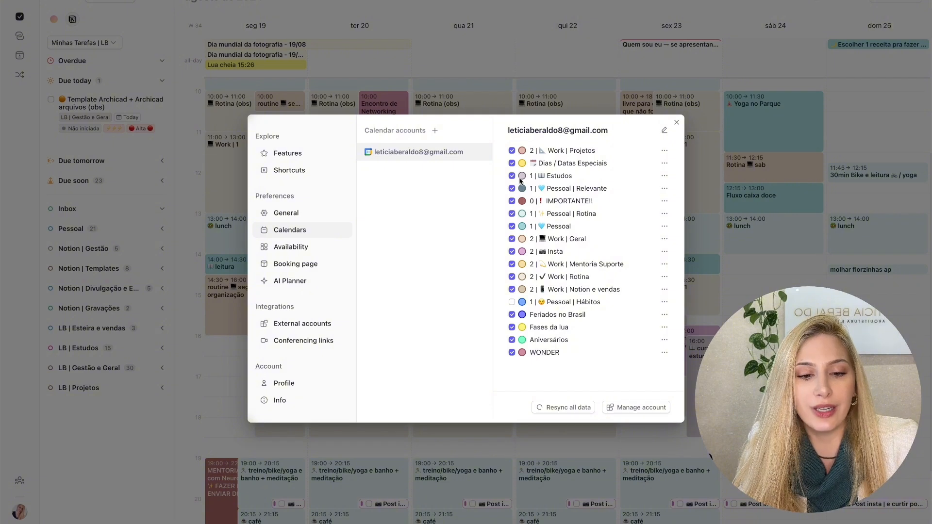
- Open the provider choices for adding a calendar account, and switch to Notion Calendar
click(434, 131)
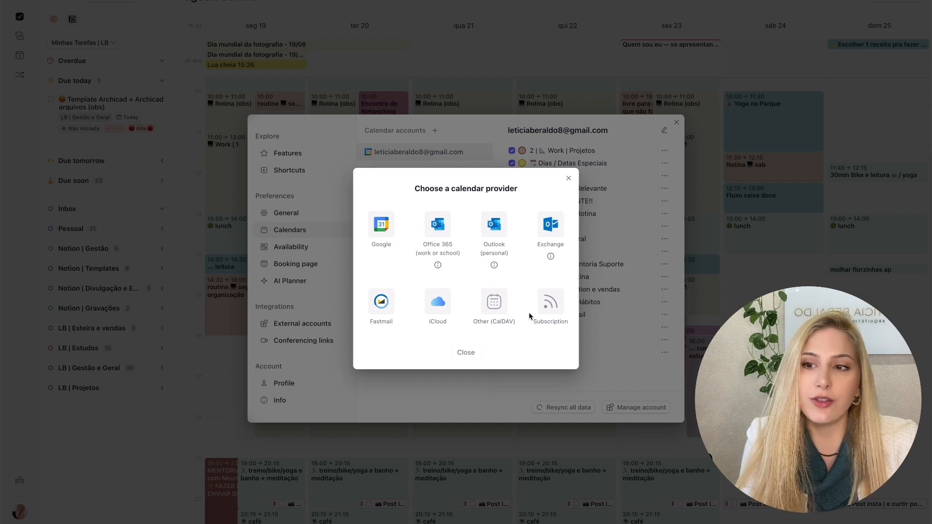
key(ctrl+Right)
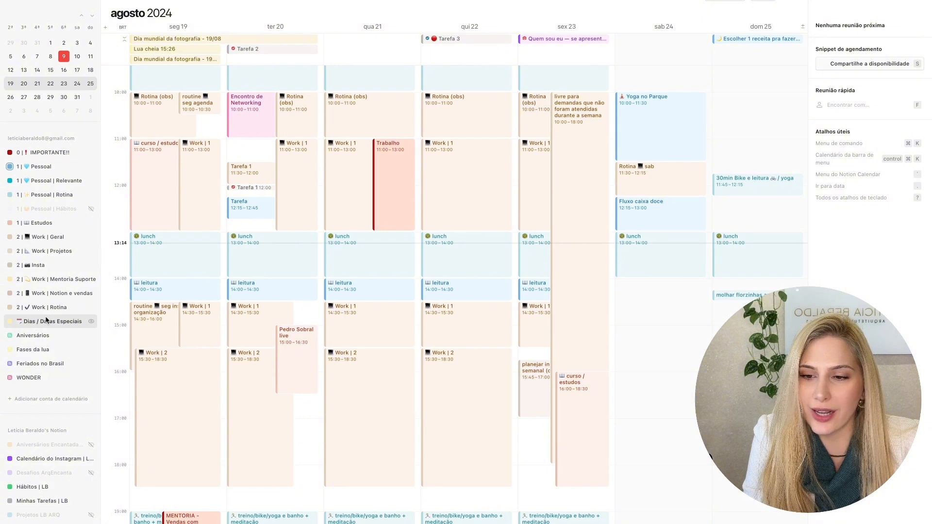
- Hide and show the 0 | IMPORTANTE!! calendar repeatedly, and open the options for the calendar's display range
click(91, 153)
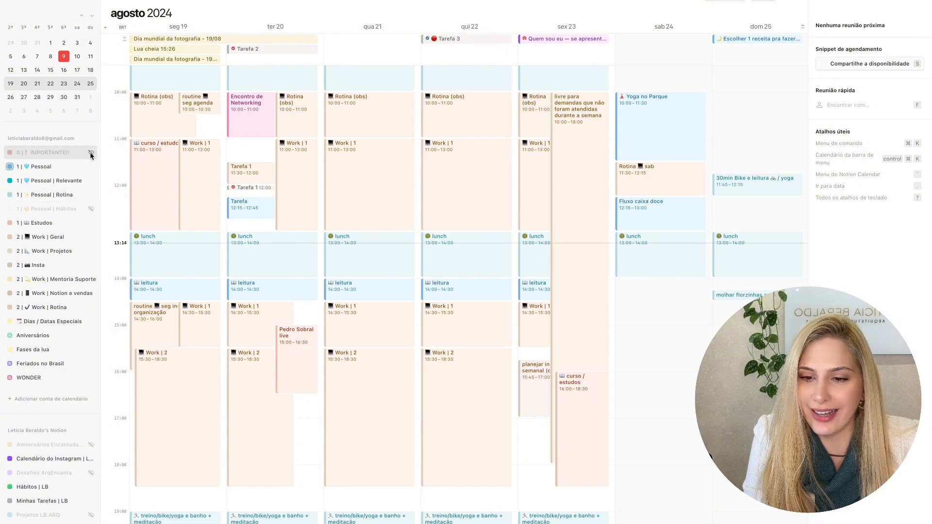
click(90, 153)
click(91, 153)
click(90, 153)
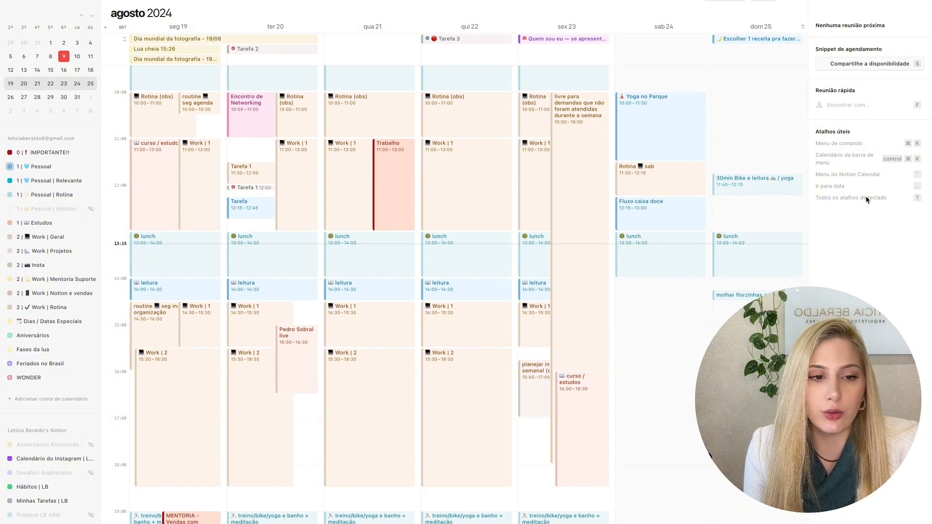
click(718, 1)
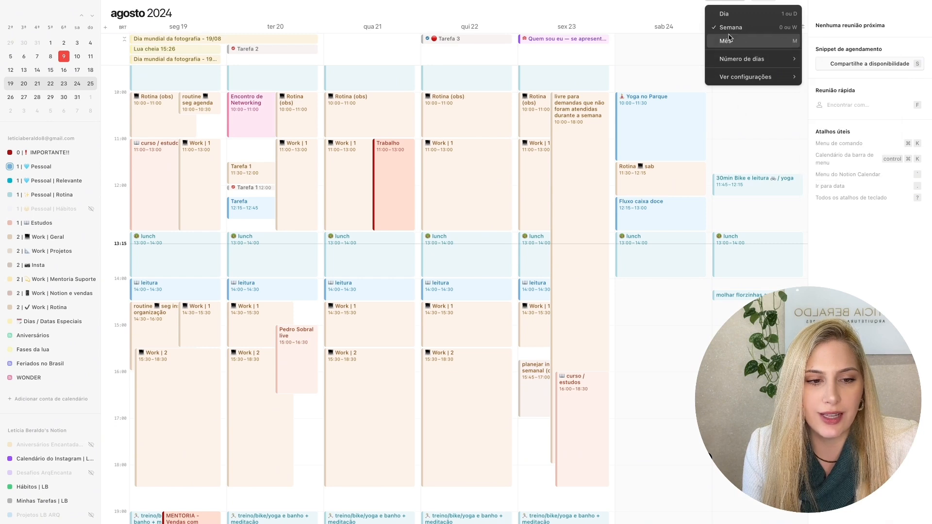
mouse_move(735, 63)
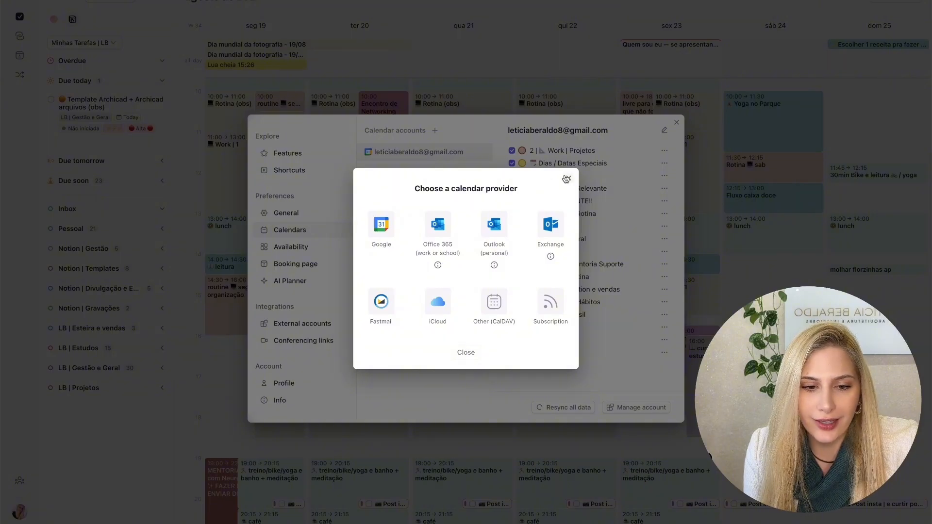
- Back in the other calendar app, close the provider choices and settings, and check the list of calendars
click(563, 178)
click(677, 123)
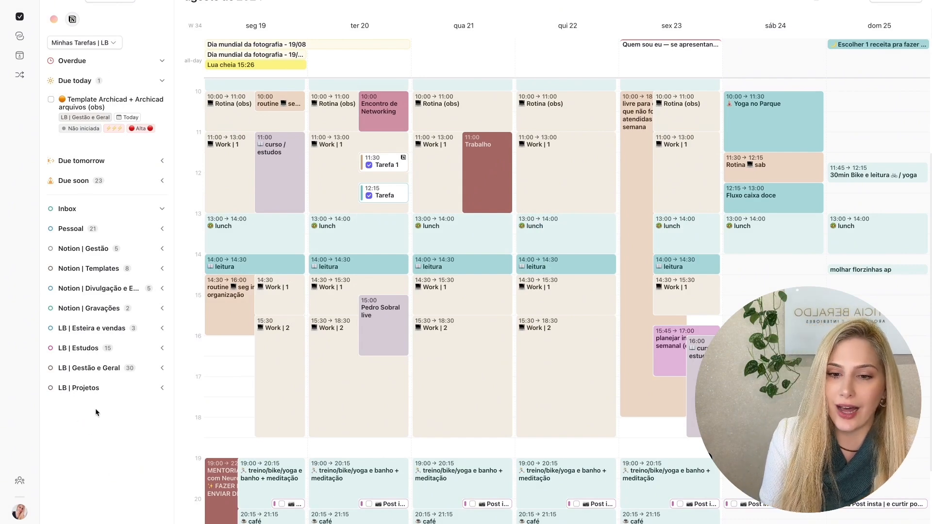
click(818, 2)
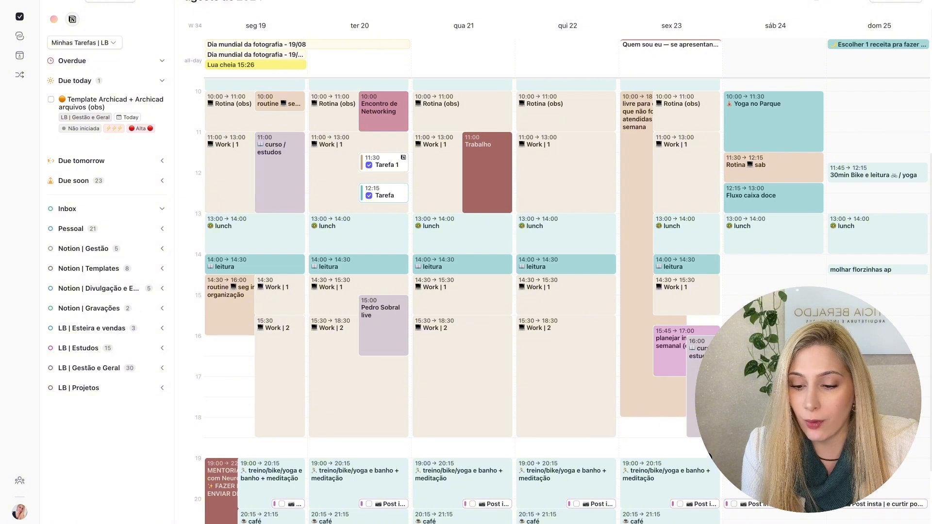
- Switch to Notion Calendar, and hide and restore the 0 | IMPORTANTE!! and 1 | Pessoal calendars individually
mouse_move(20, 523)
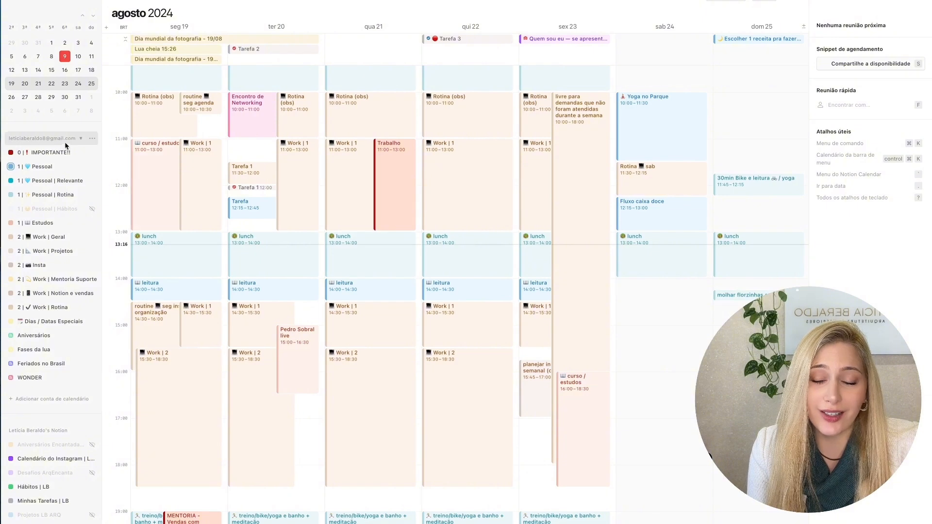
click(93, 154)
click(93, 154)
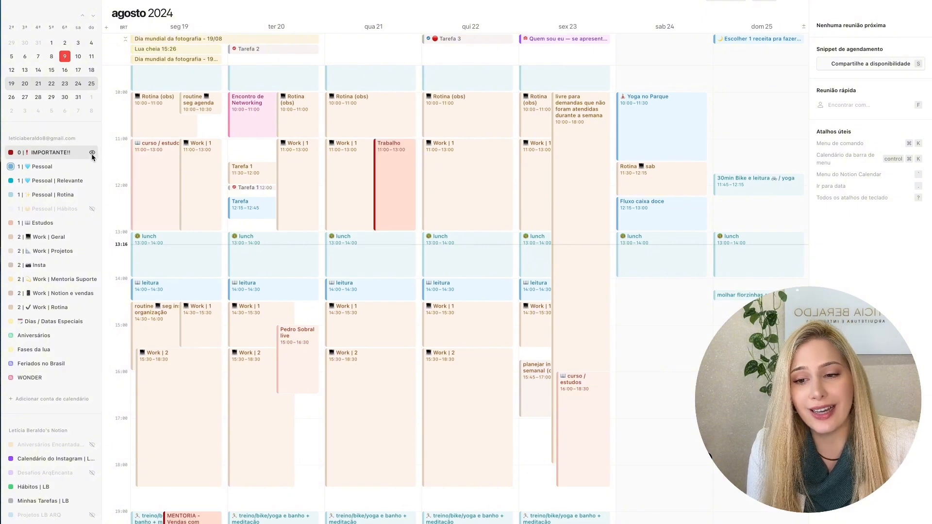
click(92, 166)
click(92, 167)
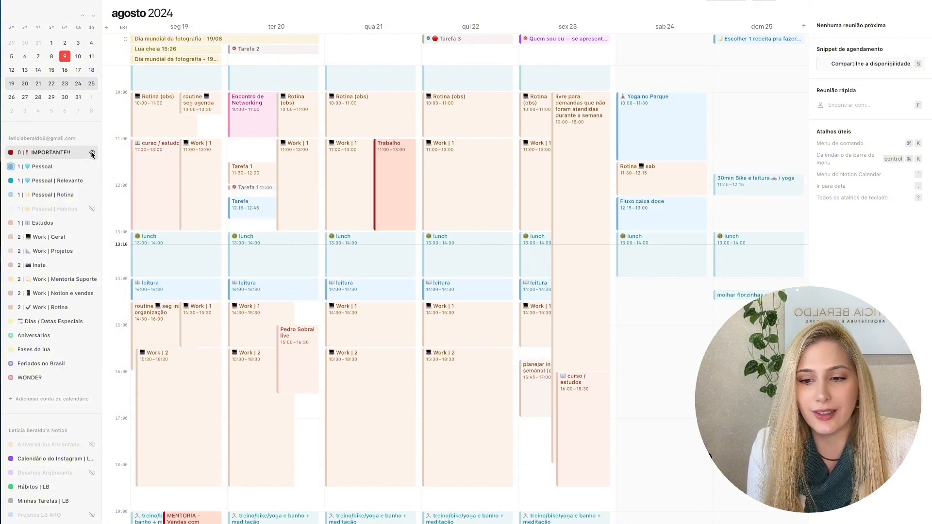
click(92, 155)
click(92, 155)
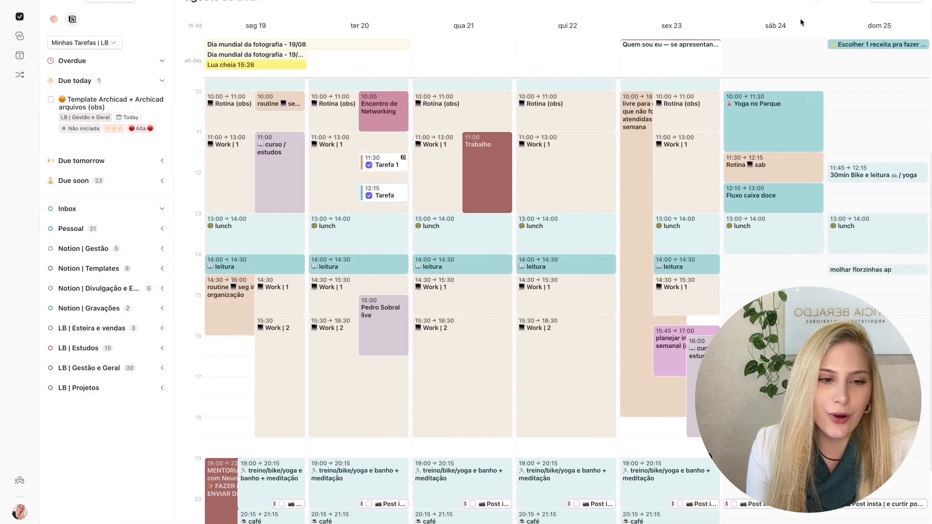
- In the other calendar app, check the calendars' assigned numbers, and display only the calendars assigned to 0
click(819, 4)
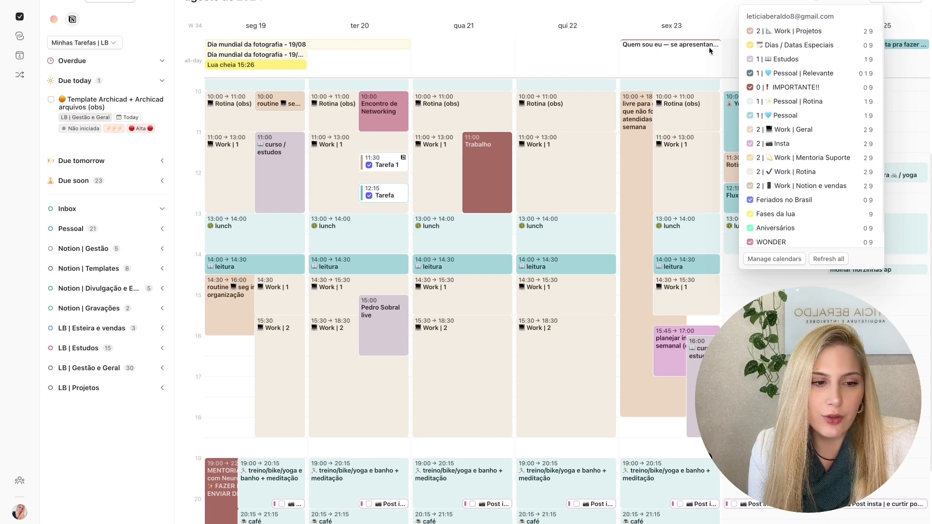
click(647, 1)
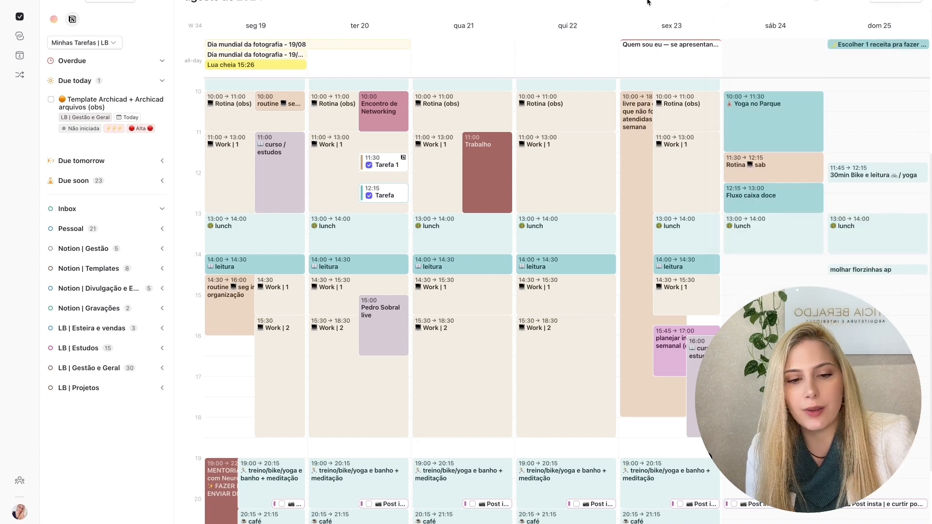
click(648, 1)
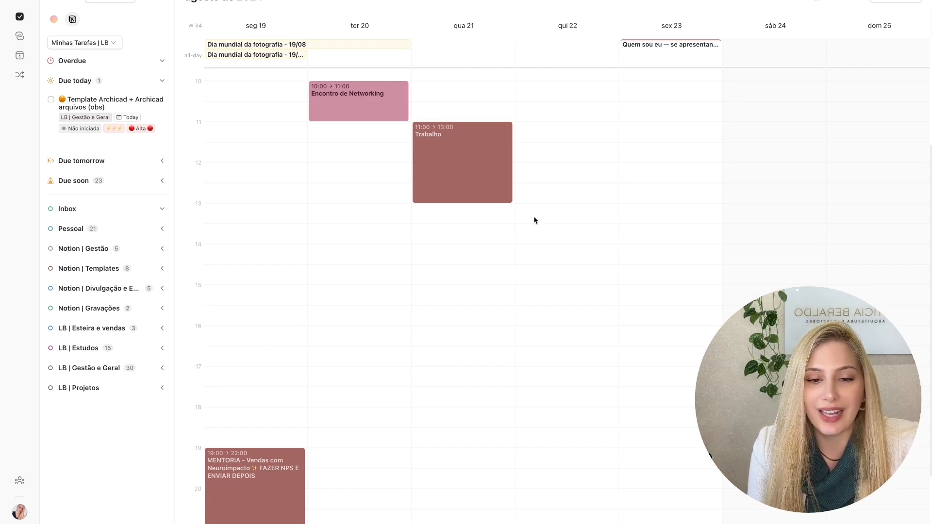
scroll(524, 242, up, 1)
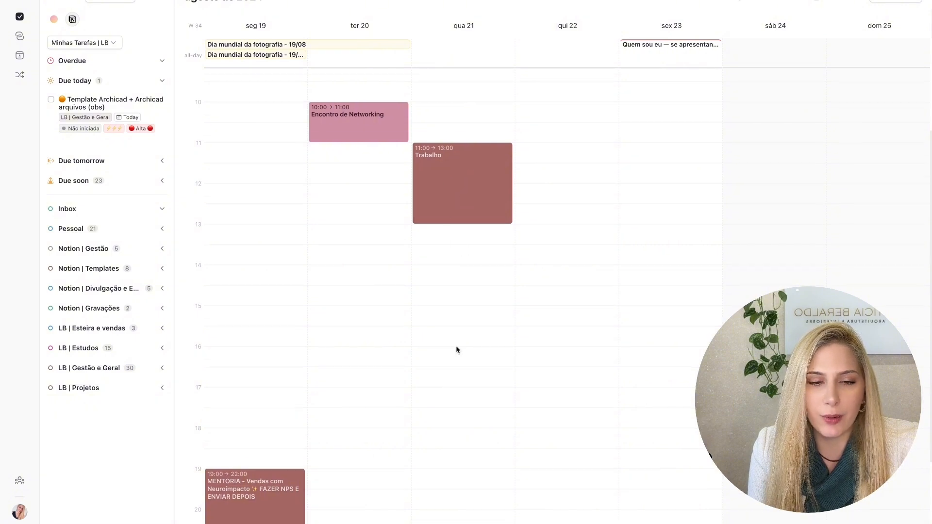
scroll(456, 345, down, 1)
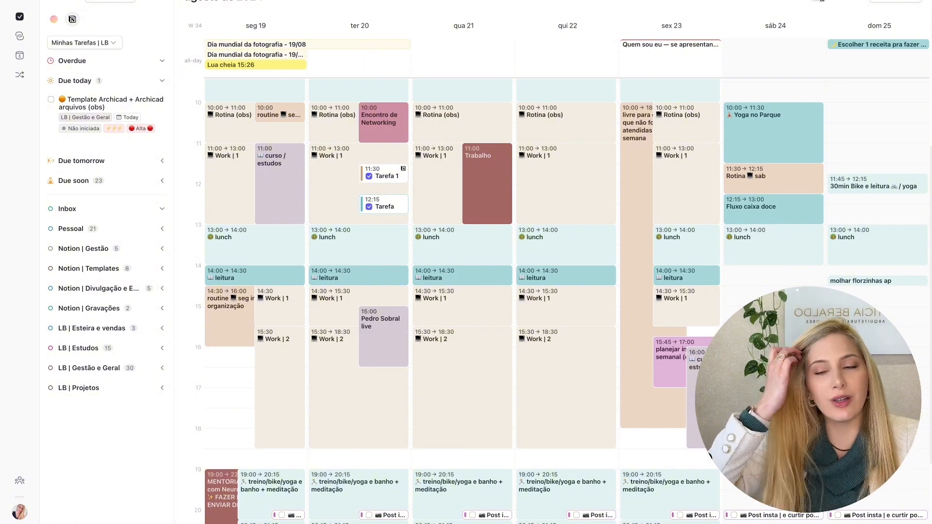
- Recheck the calendars' assigned numbers, and display only group 1, only group 2, and all calendars in turn
click(818, 3)
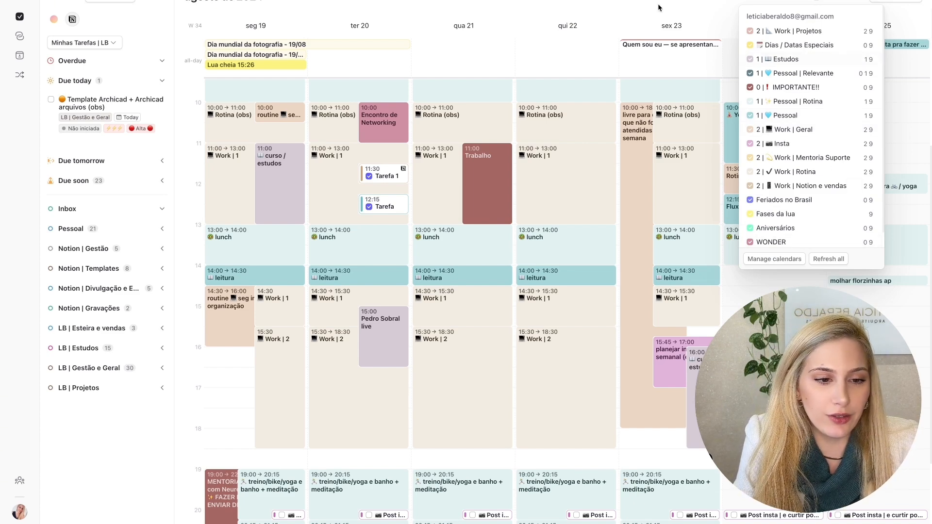
click(626, 10)
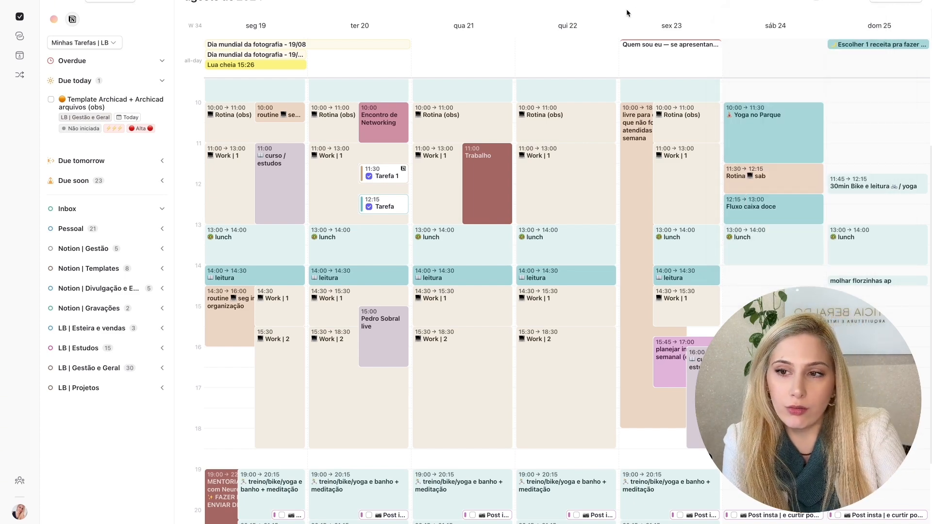
key(ctrl+1)
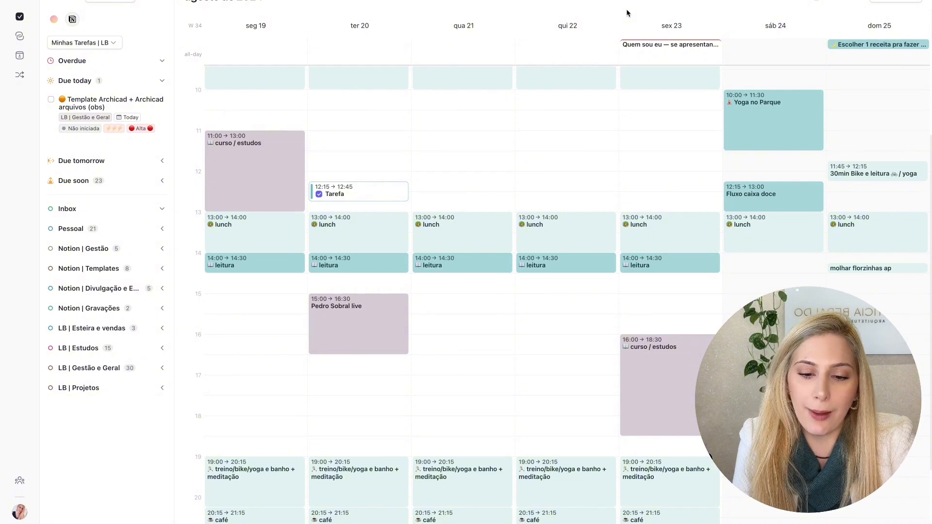
key(ctrl+2)
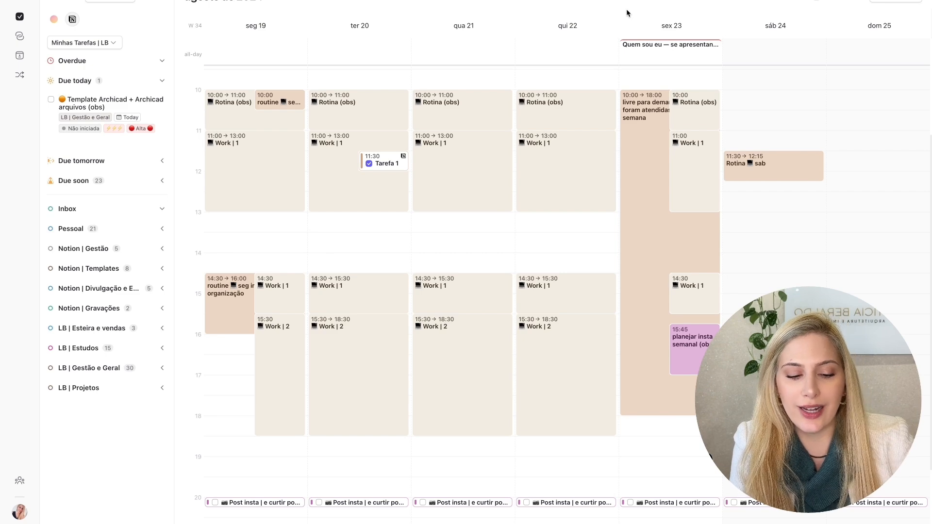
key(ctrl+1)
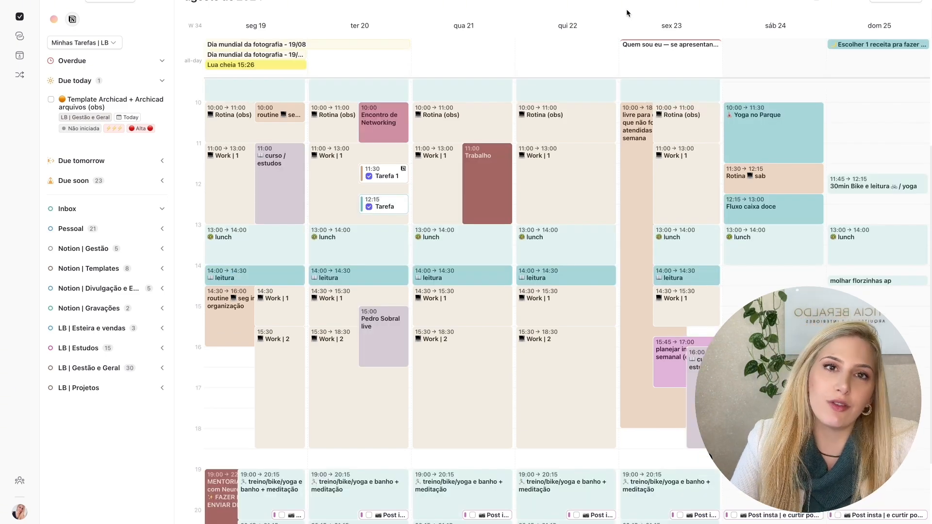
- In Notion Calendar, show the hidden 0 | IMPORTANTE!!, 1 | Pessoal, 1 | Pessoal | Relevante and 1 | Pessoal | Rotina calendars
key(ctrl+Right)
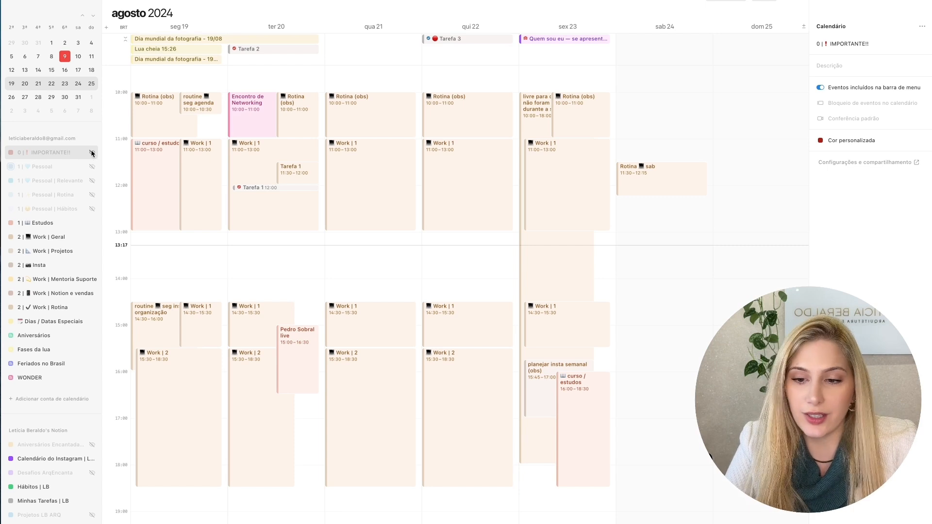
click(92, 152)
click(91, 166)
click(92, 181)
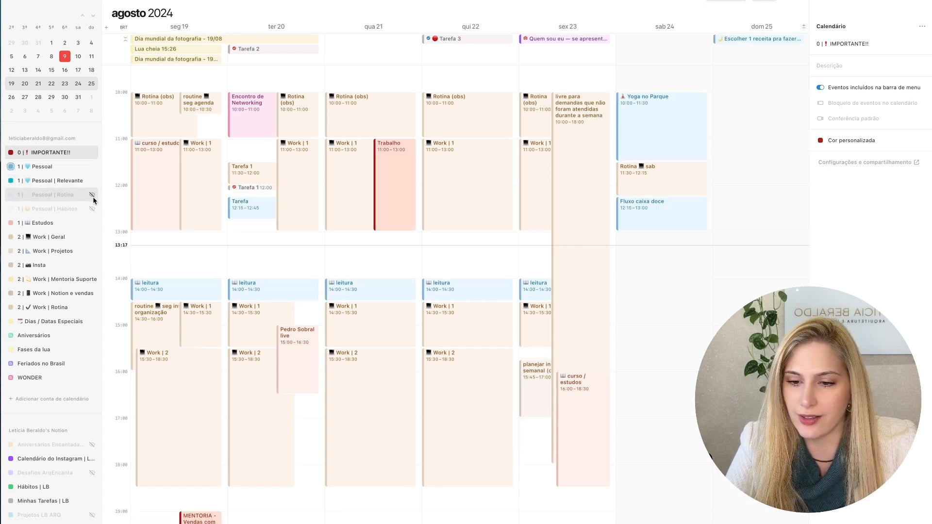
click(92, 195)
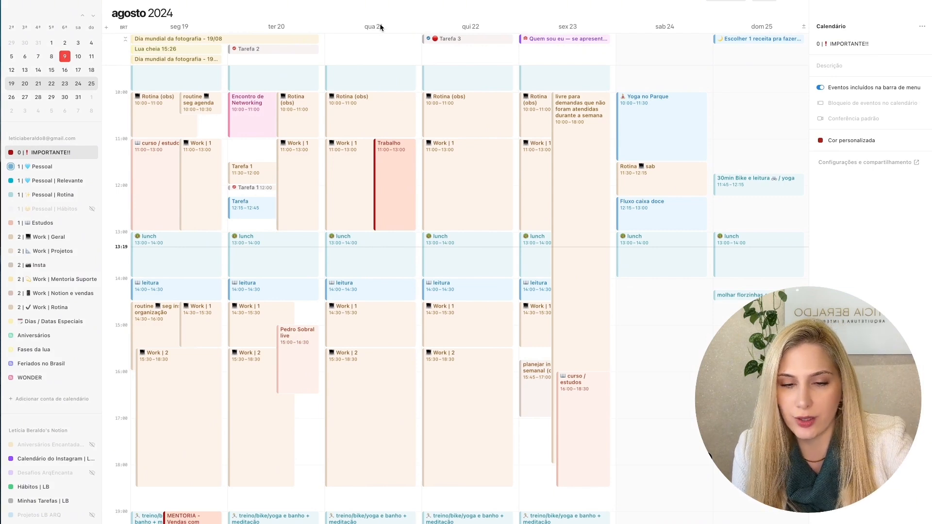
- Set Notion Calendar to display four days at a time, and browse the neighbouring days
click(734, 2)
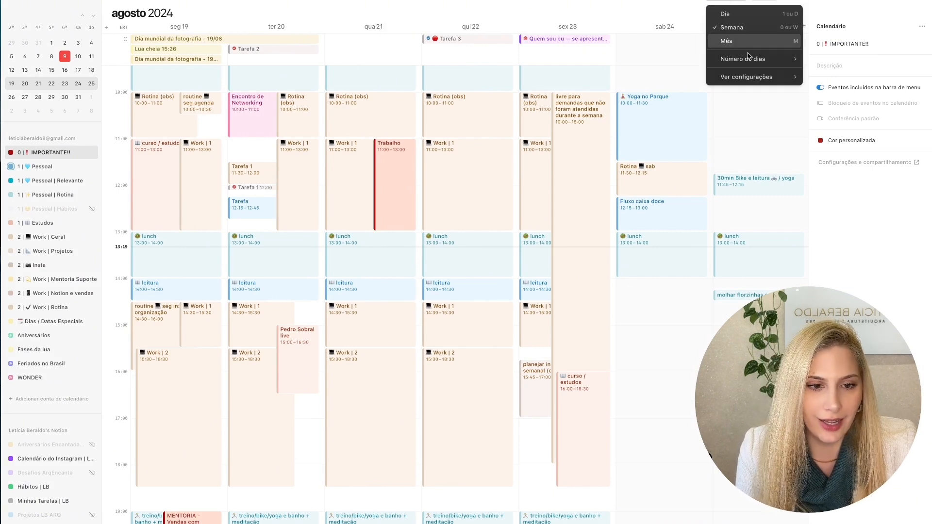
mouse_move(747, 56)
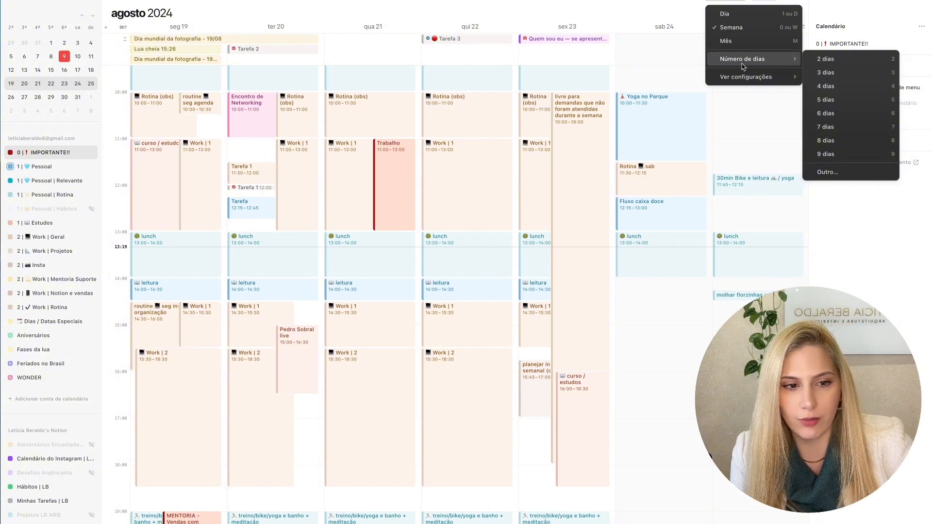
click(721, 2)
key(4)
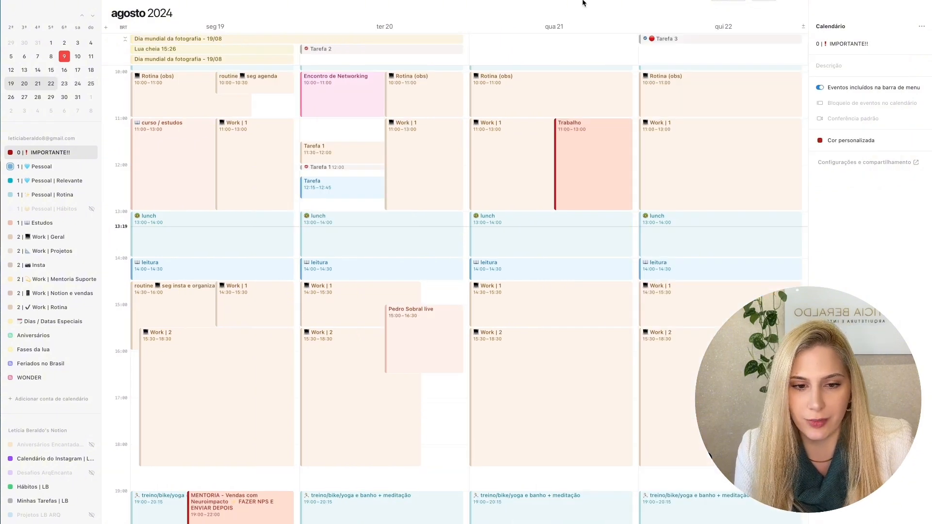
scroll(542, 183, right, 3)
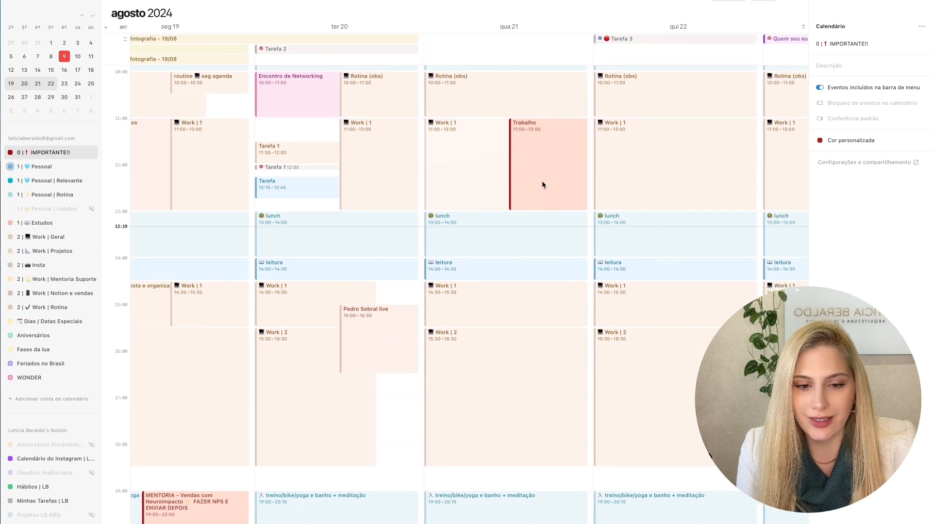
scroll(542, 184, right, 3)
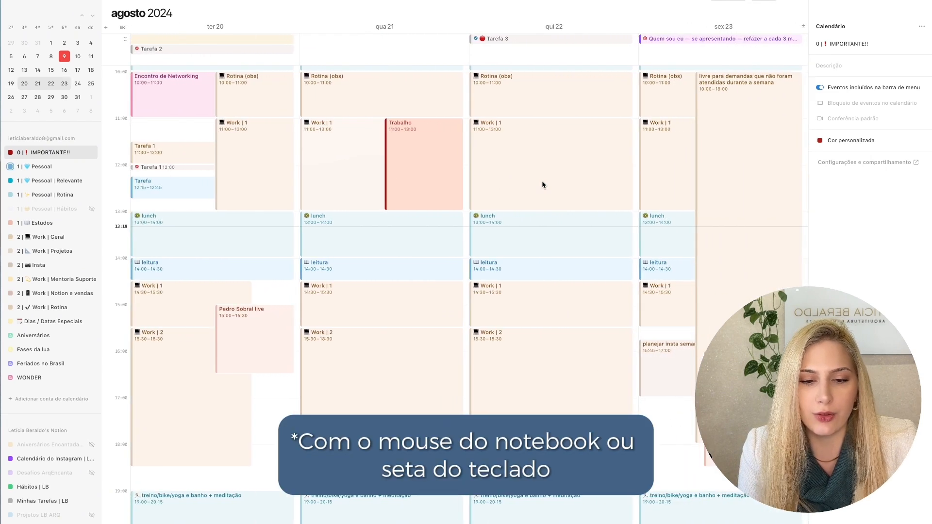
scroll(542, 183, left, 3)
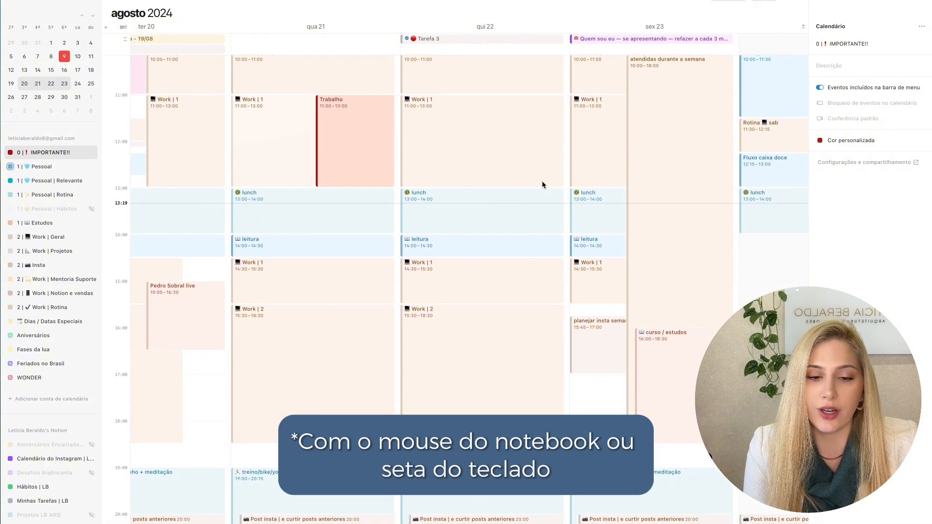
scroll(542, 184, left, 2)
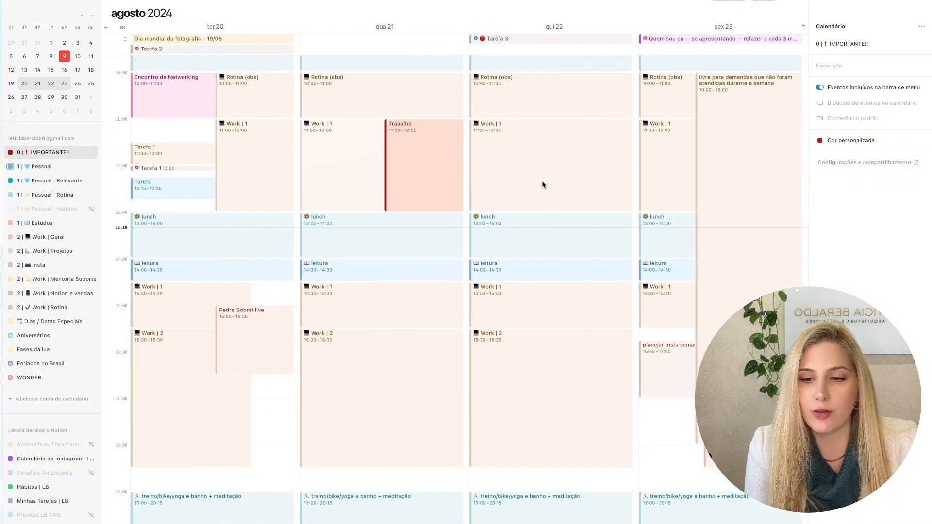
scroll(542, 185, up, 2)
- Switch to the other calendar app, and display Wednesday 21 alone followed by a four-day view starting that day
key(ctrl+Left)
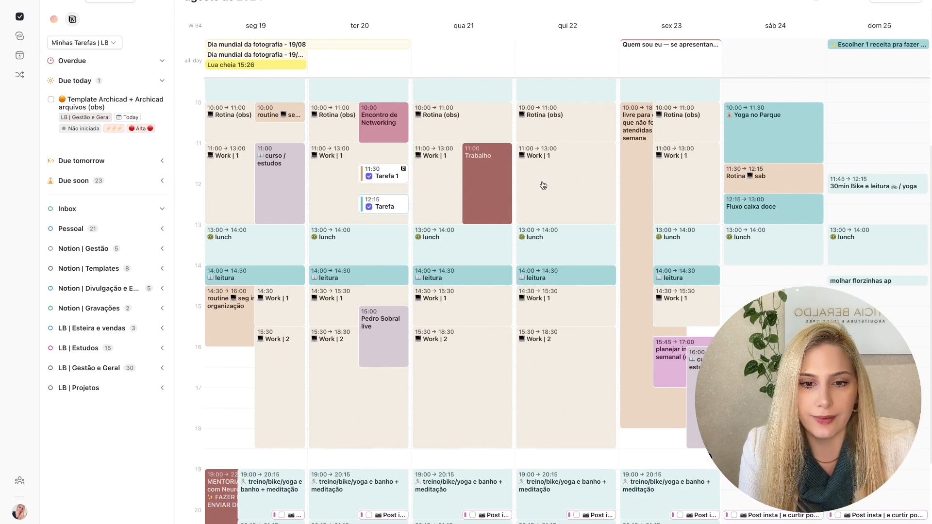
click(468, 26)
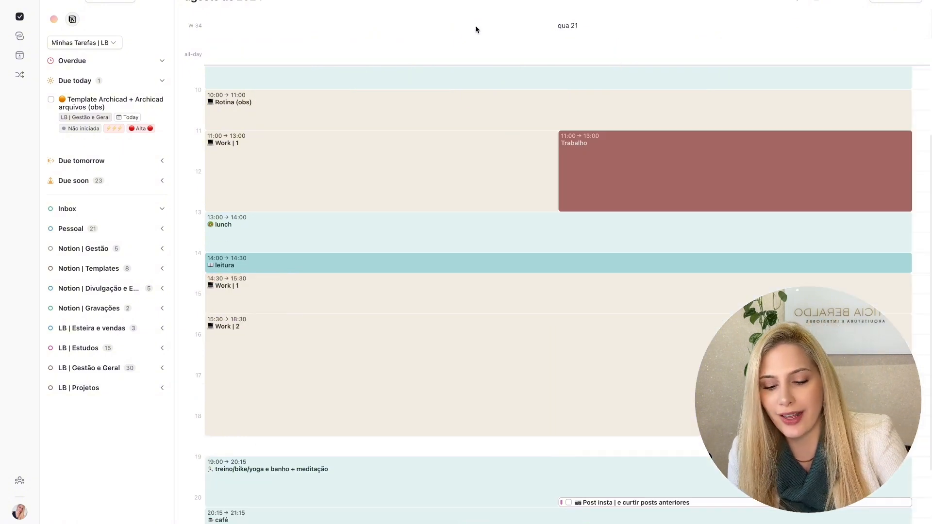
click(475, 27)
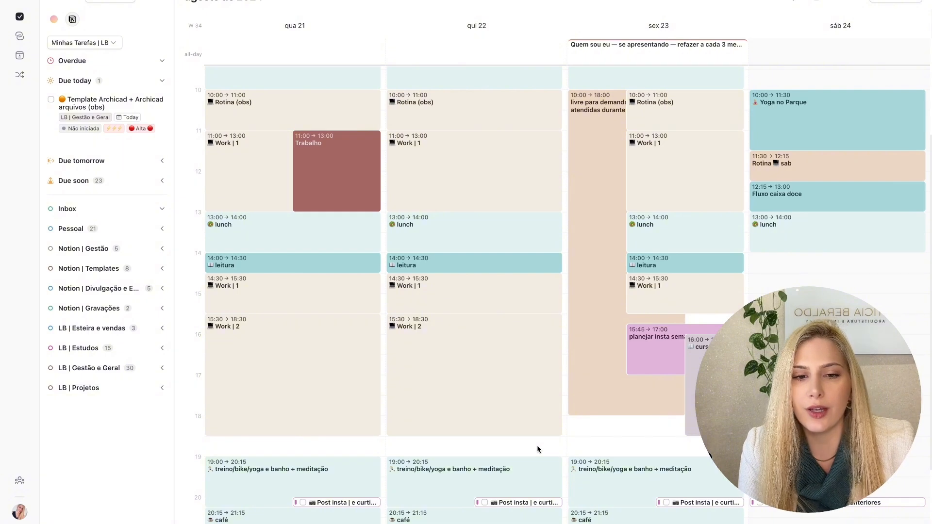
- Display Thursday 22 alone followed by a four-day view starting that day, and browse between it and the next four-day range
click(478, 25)
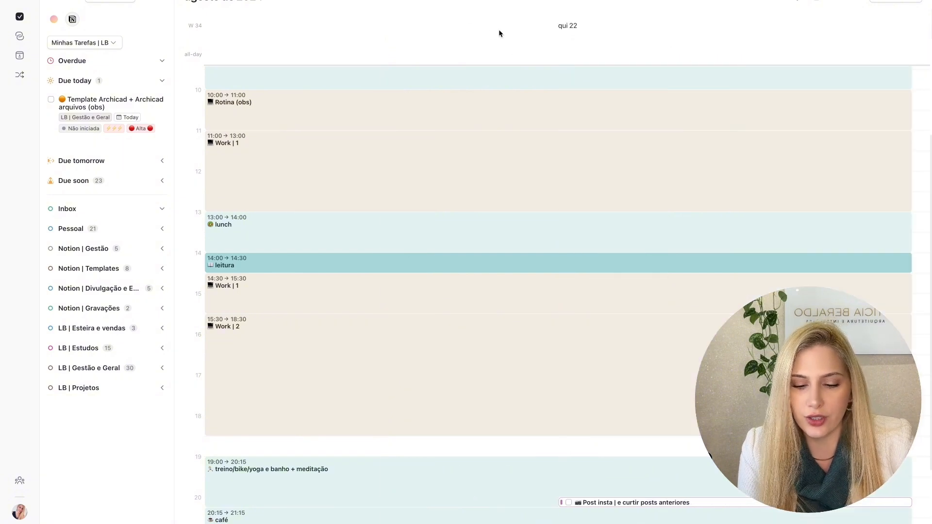
click(499, 31)
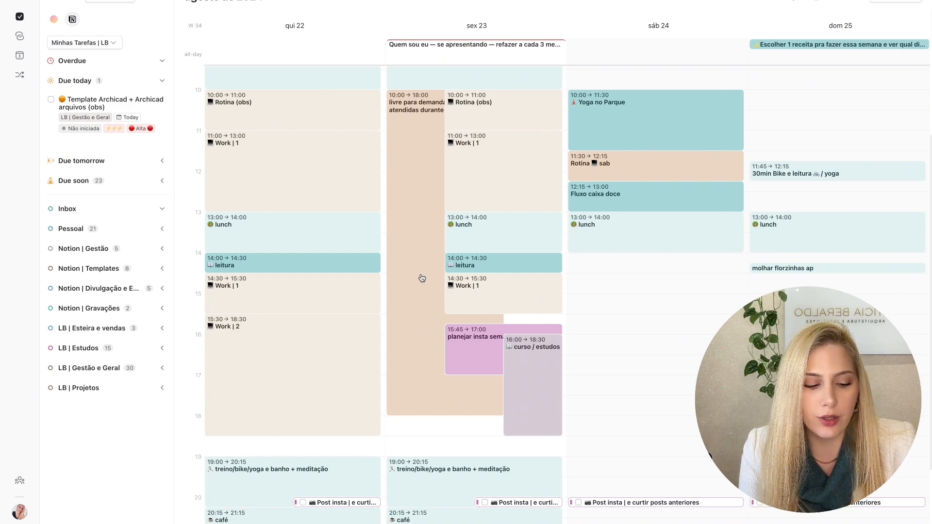
key(Right)
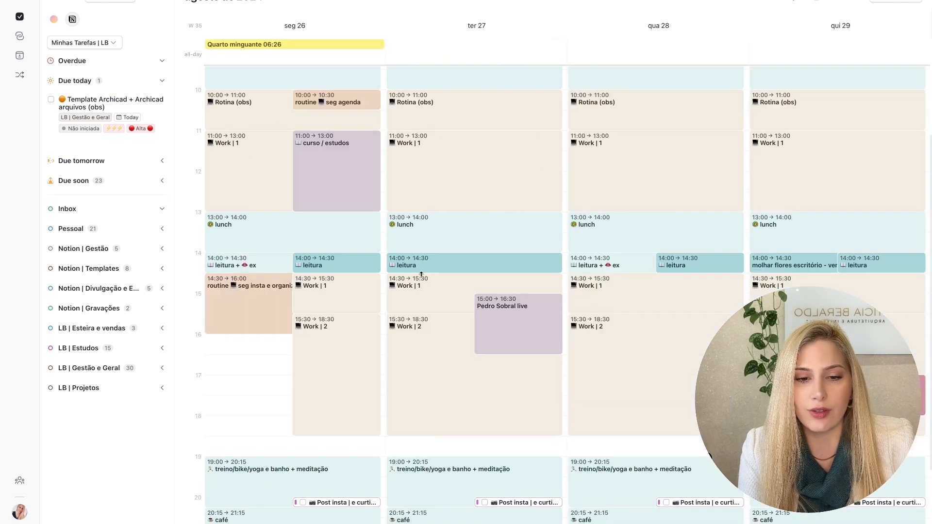
key(Left)
key(Right)
key(Left)
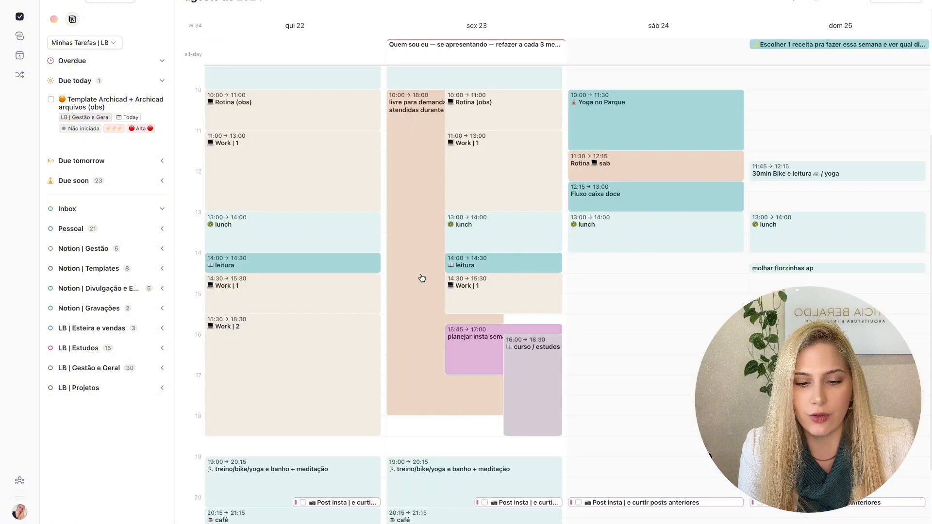
key(Right)
key(Left)
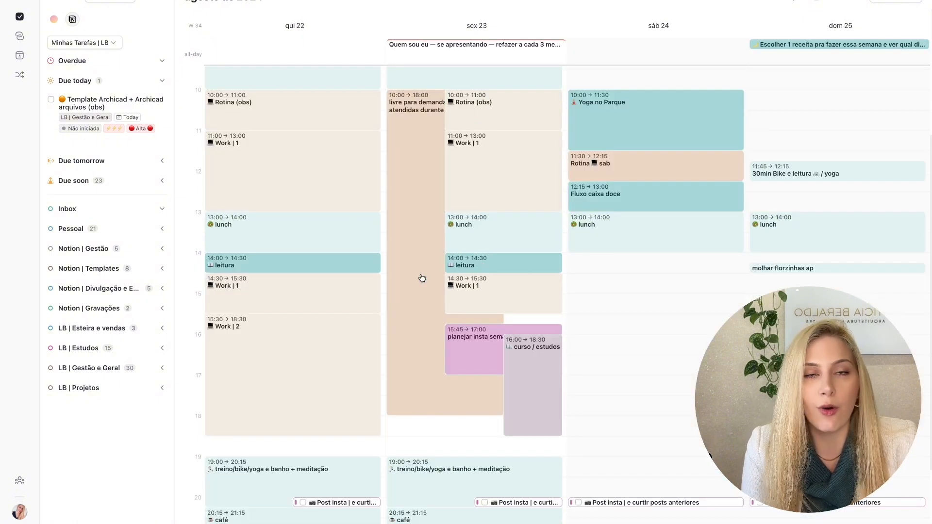
- Return the calendar to the Week view, and review the other view and display options
click(792, 4)
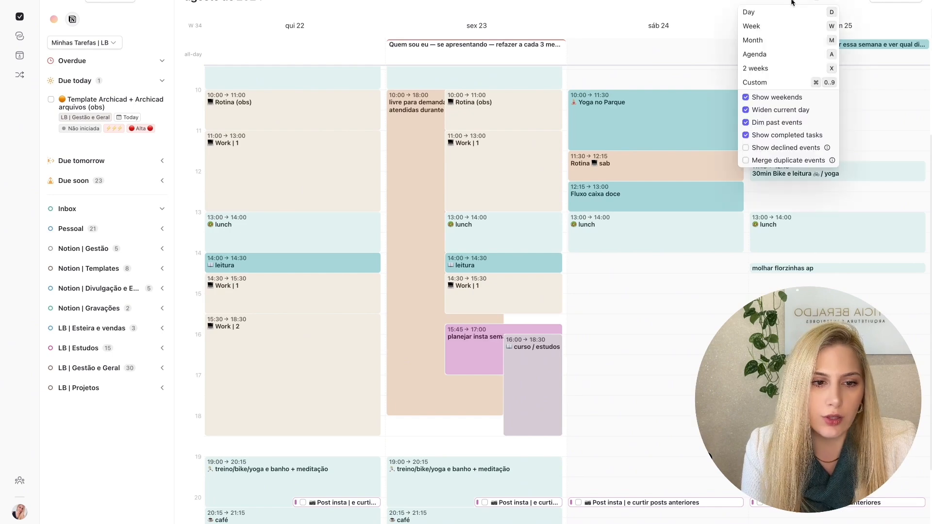
click(764, 26)
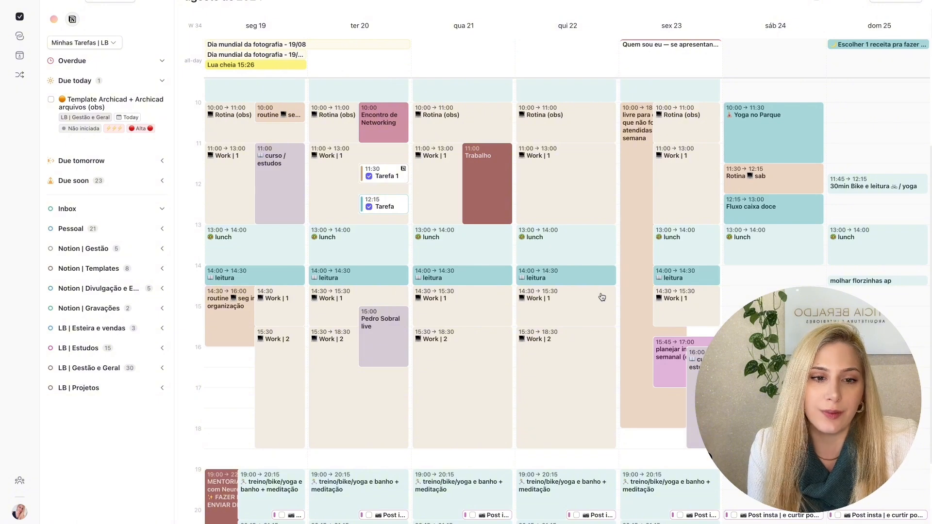
click(795, 2)
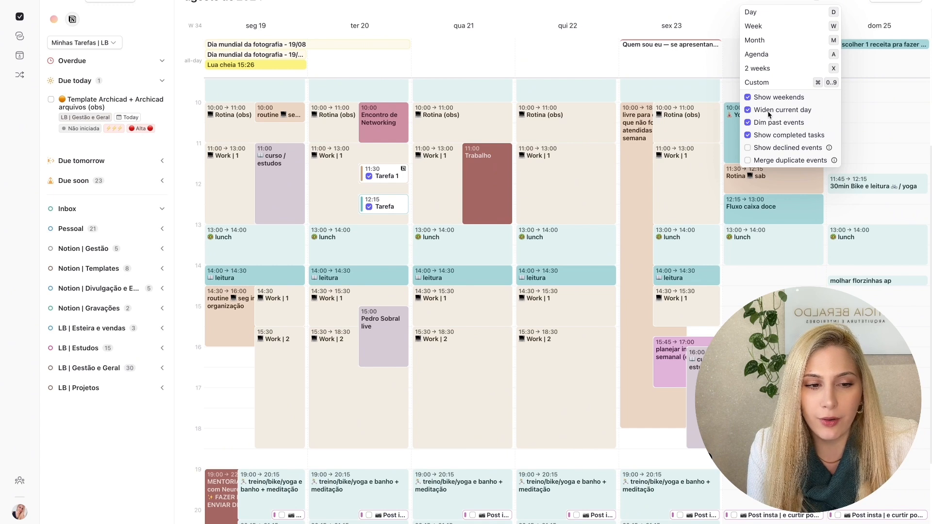
click(560, 19)
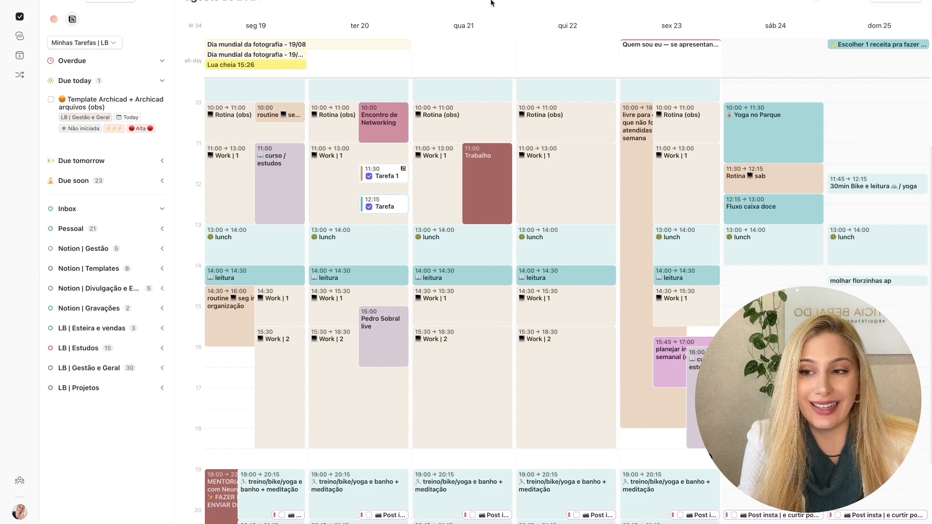
- Switch to Notion Calendar, set it to the week view, and show the week from Monday 19 to Sunday 25
key(ctrl+Right)
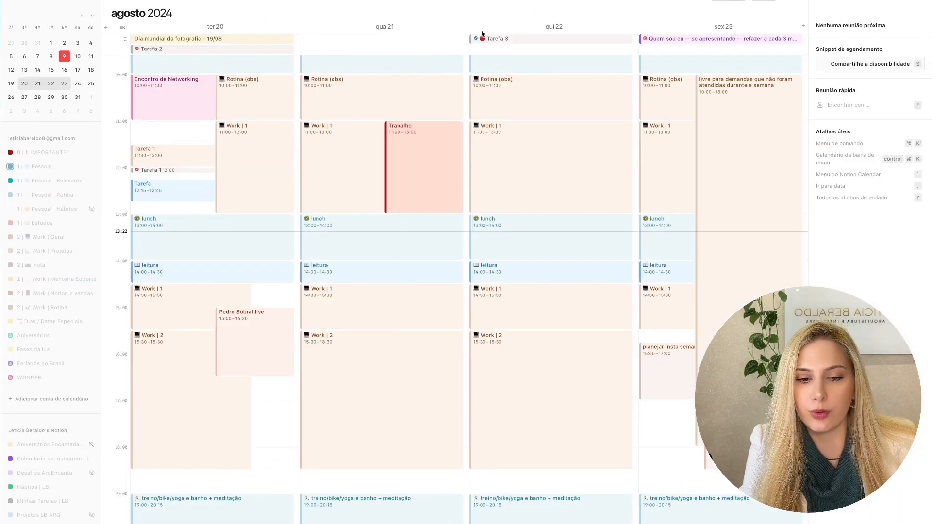
click(732, 1)
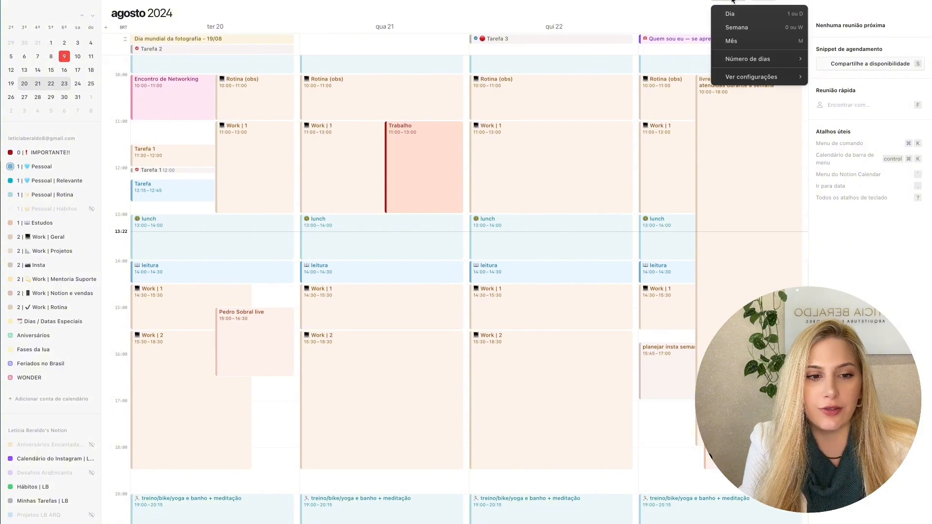
click(739, 28)
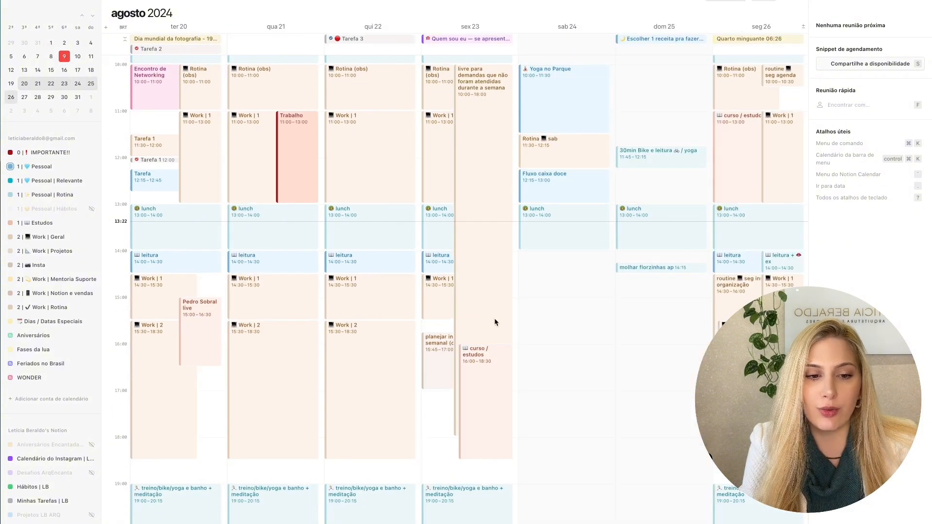
scroll(616, 137, left, 2)
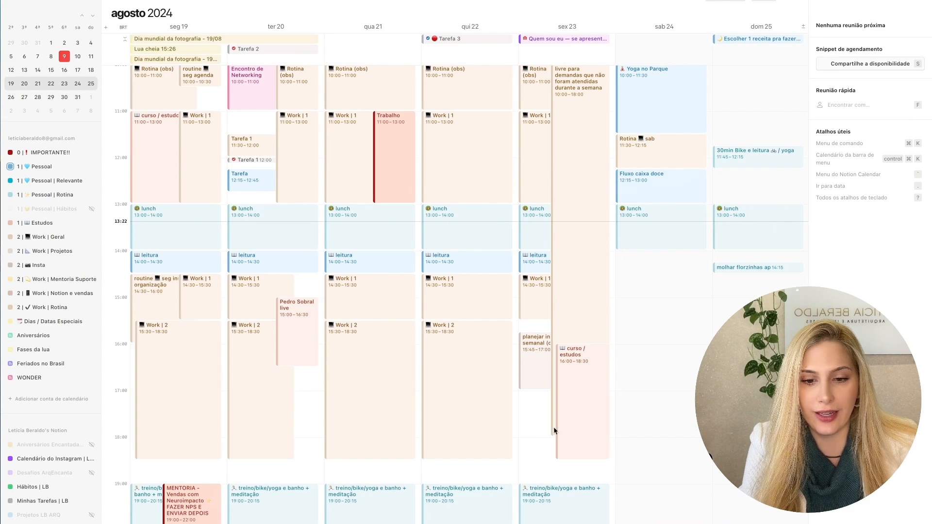
- Alternate between Morgen and Notion Calendar to compare how both display the week of August 19 to 25
key(ctrl+Left)
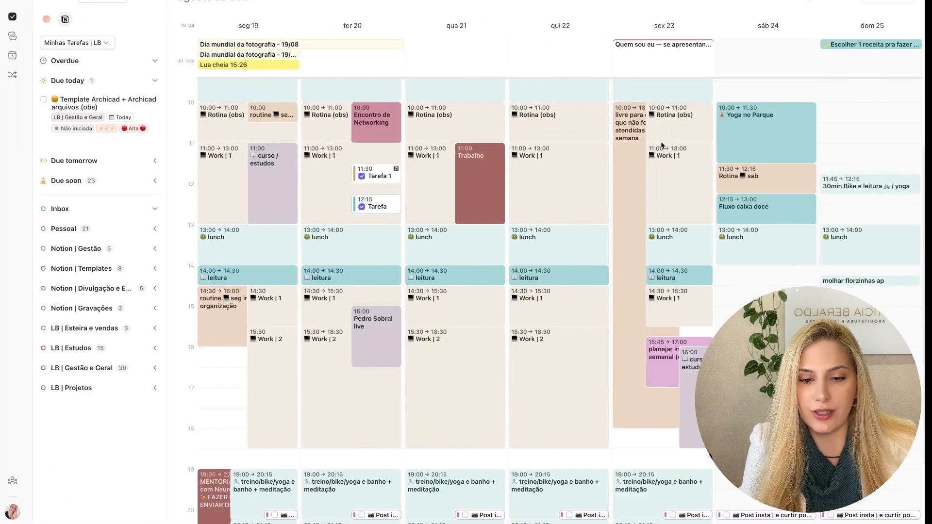
key(ctrl+Right)
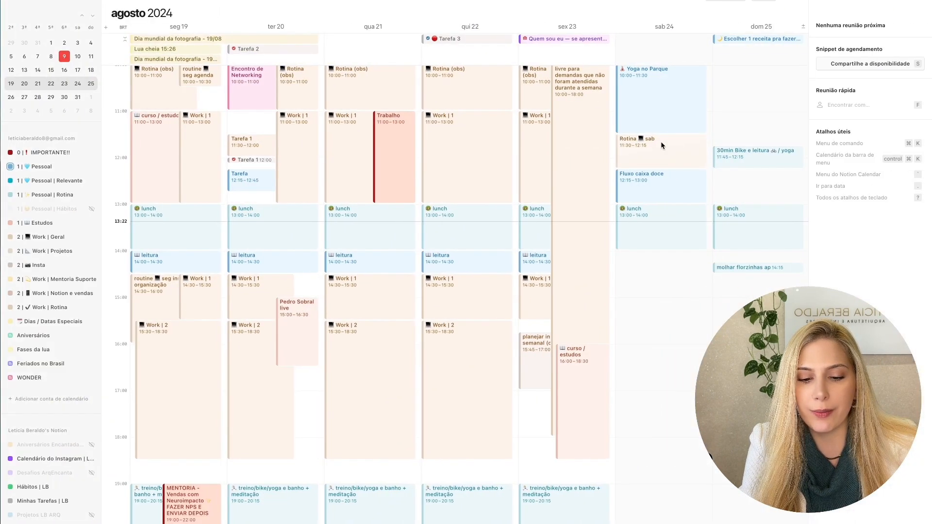
key(ctrl+Left)
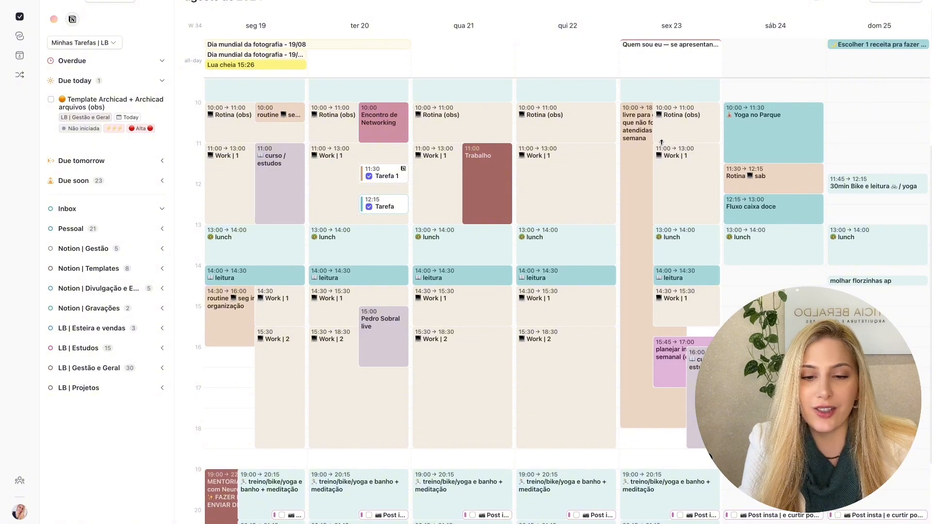
key(ctrl+Right)
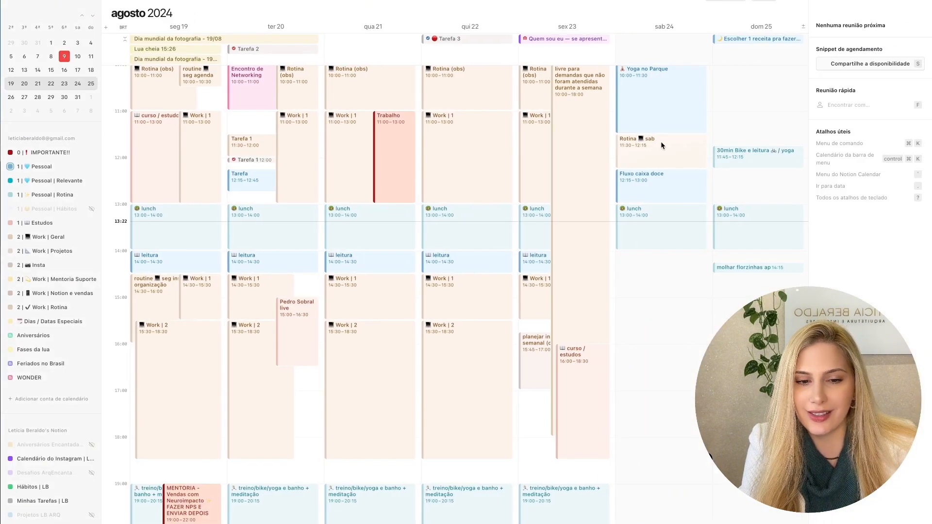
key(ctrl+Left)
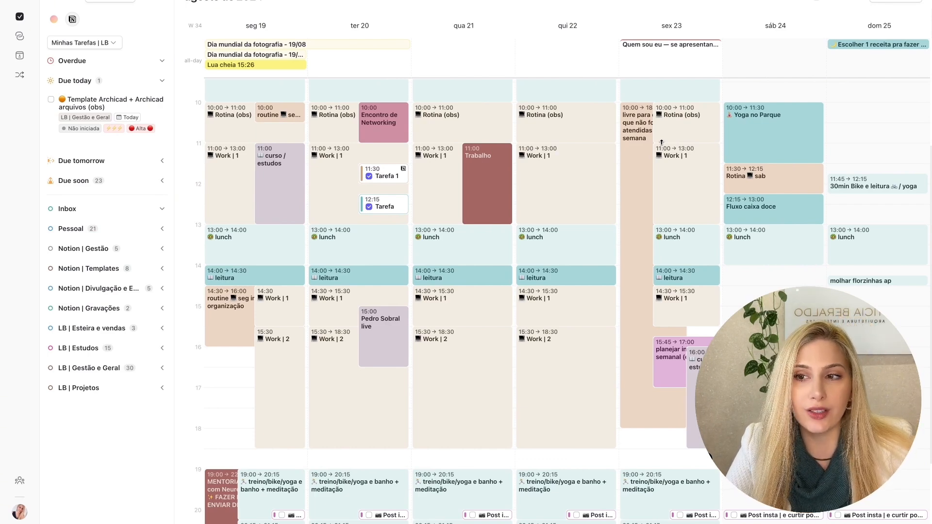
key(ctrl+Right)
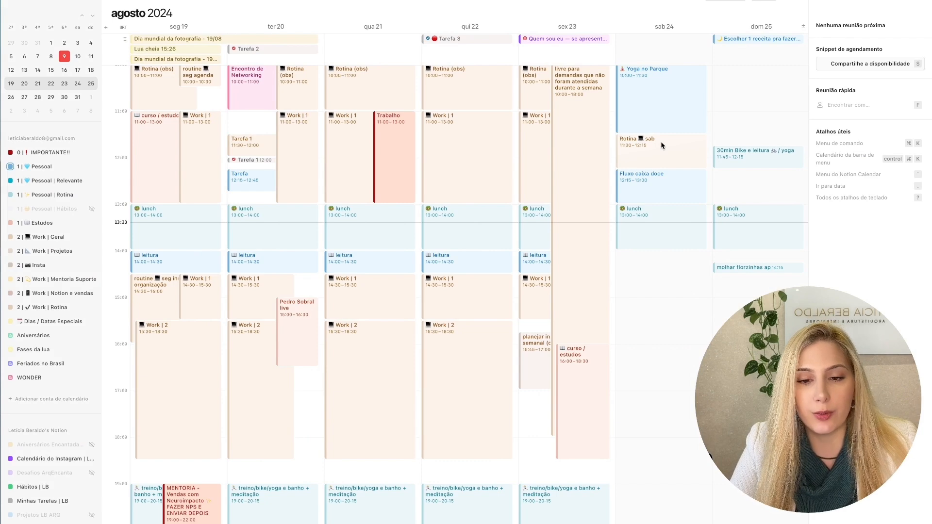
key(ctrl+Left)
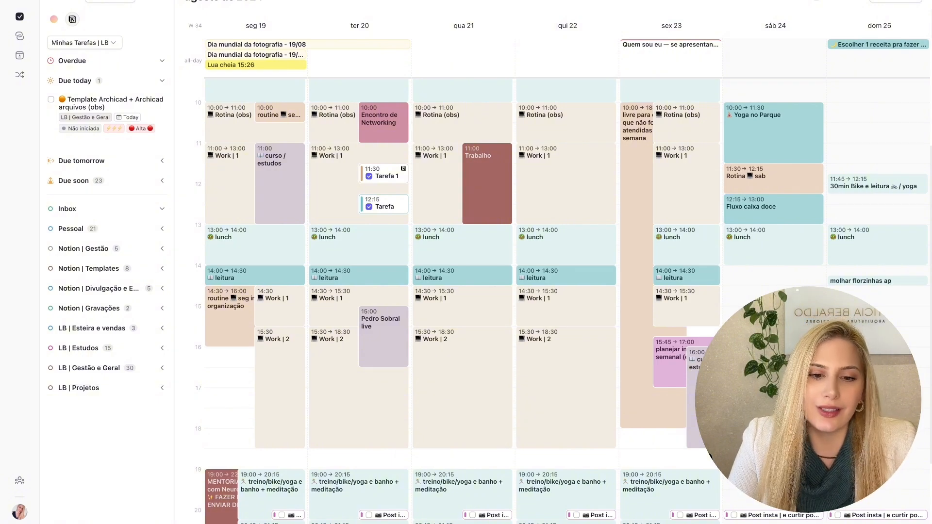
key(ctrl+Right)
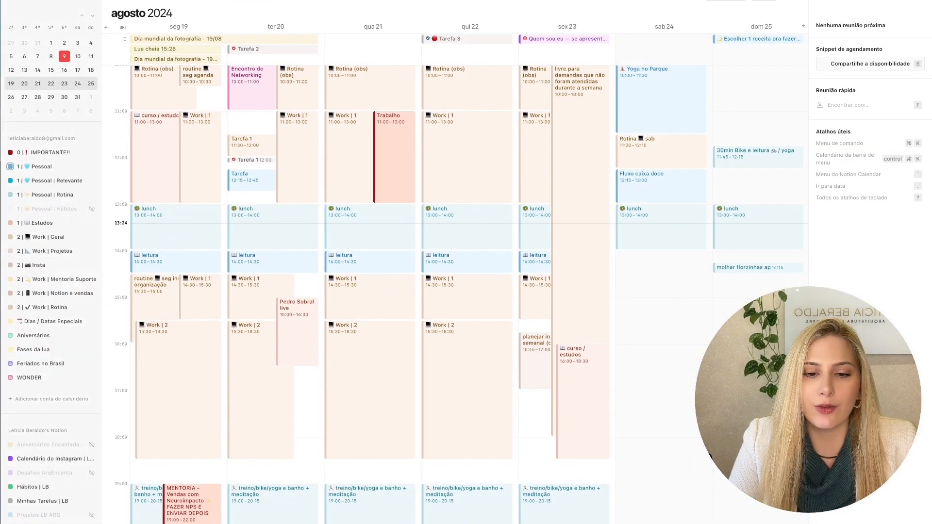
key(ctrl+Left)
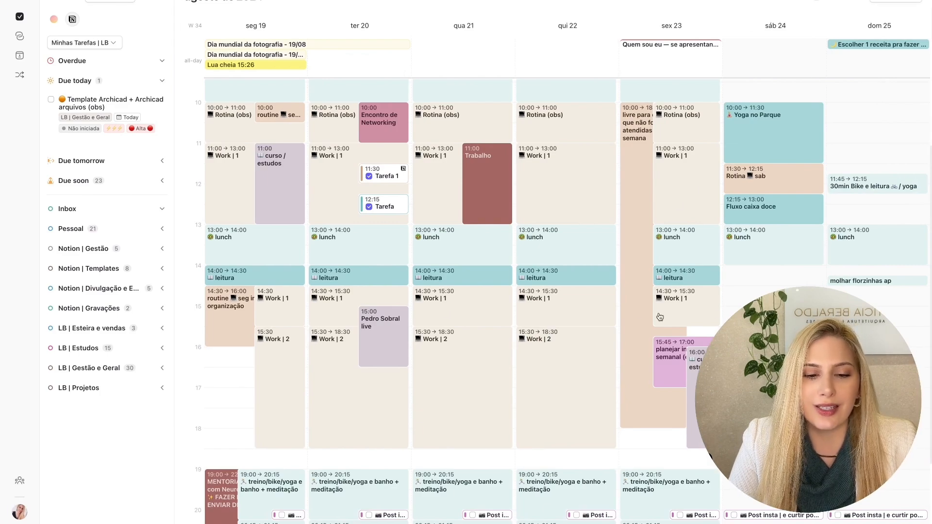
key(ctrl+Right)
key(ctrl+Left)
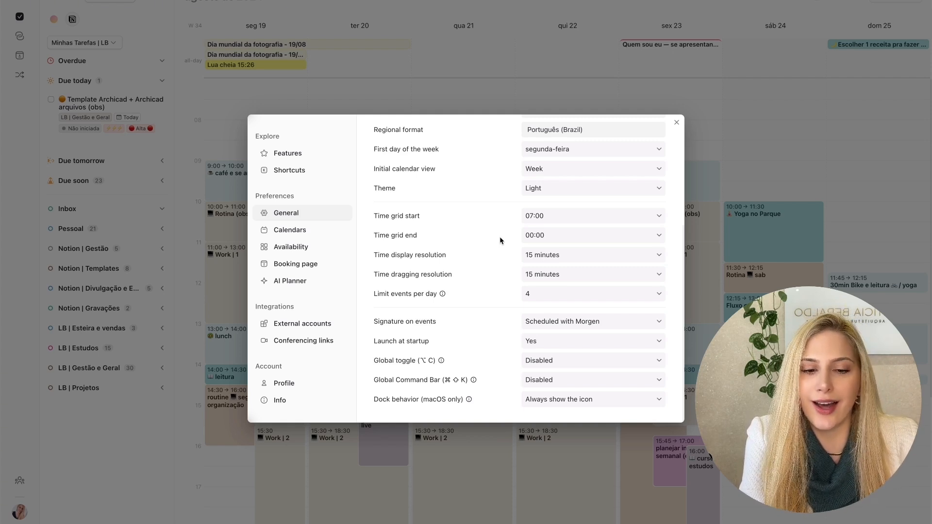
- In Morgen's general preferences, examine the available hours for Time grid start and Time grid end
click(539, 218)
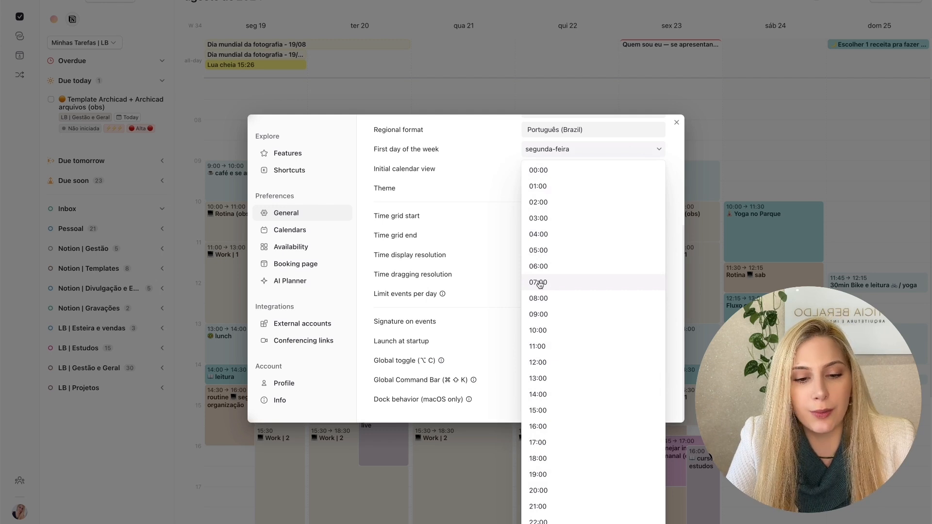
click(431, 215)
click(550, 237)
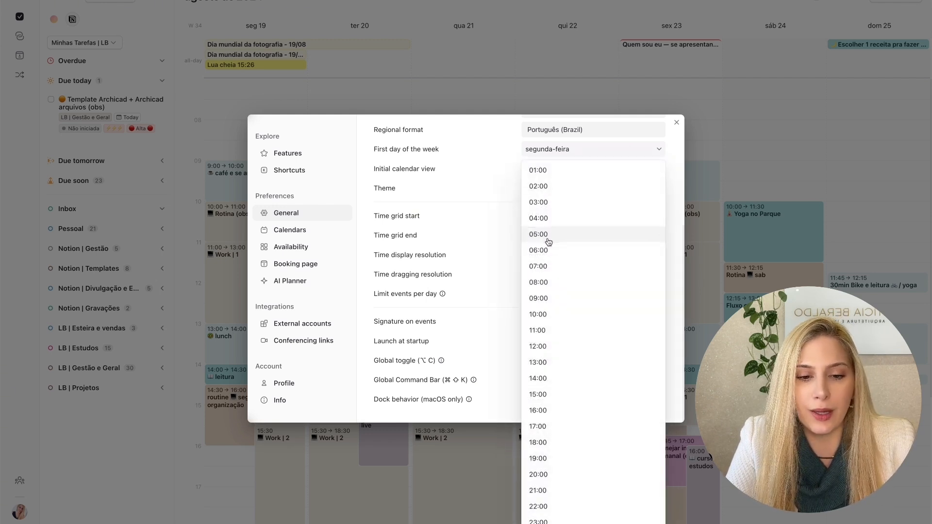
click(415, 235)
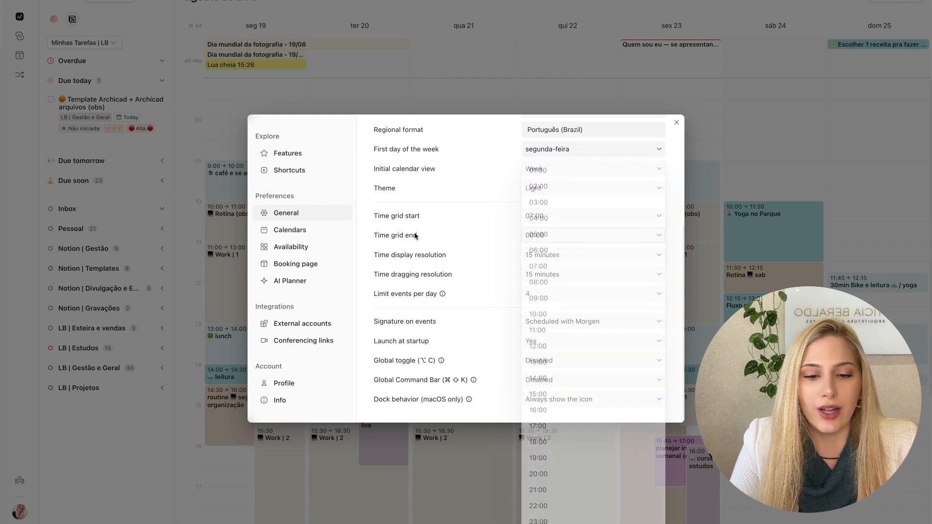
click(589, 219)
click(450, 250)
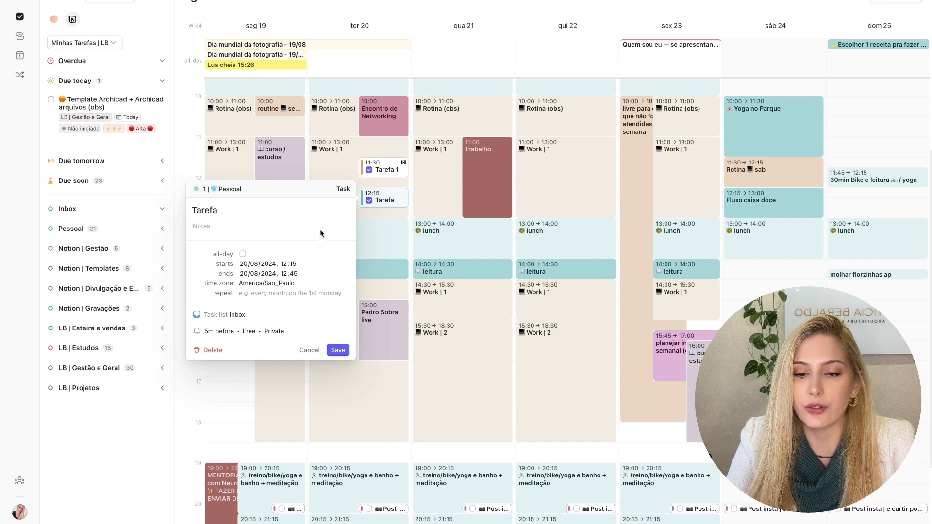
- Examine the repeat options of the task Tarefa on Tuesday 20, and leave its recurrence unset
click(252, 292)
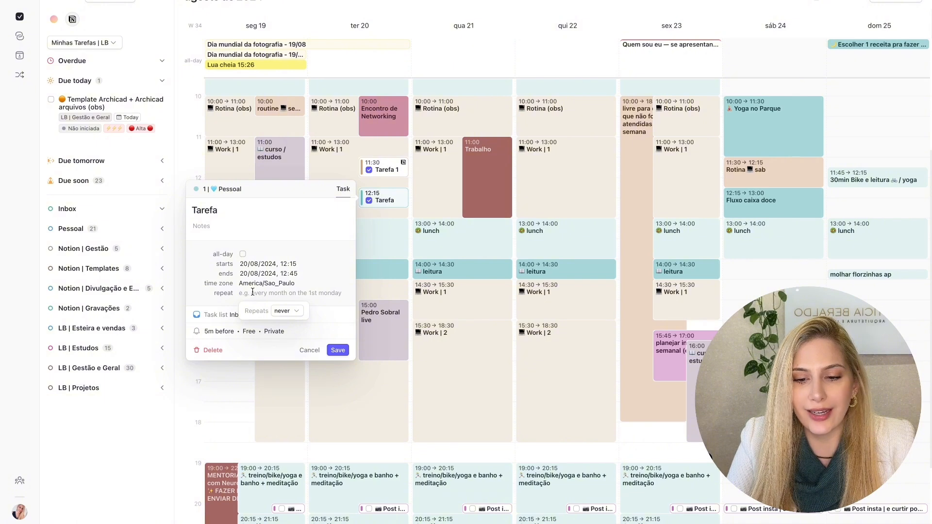
click(283, 312)
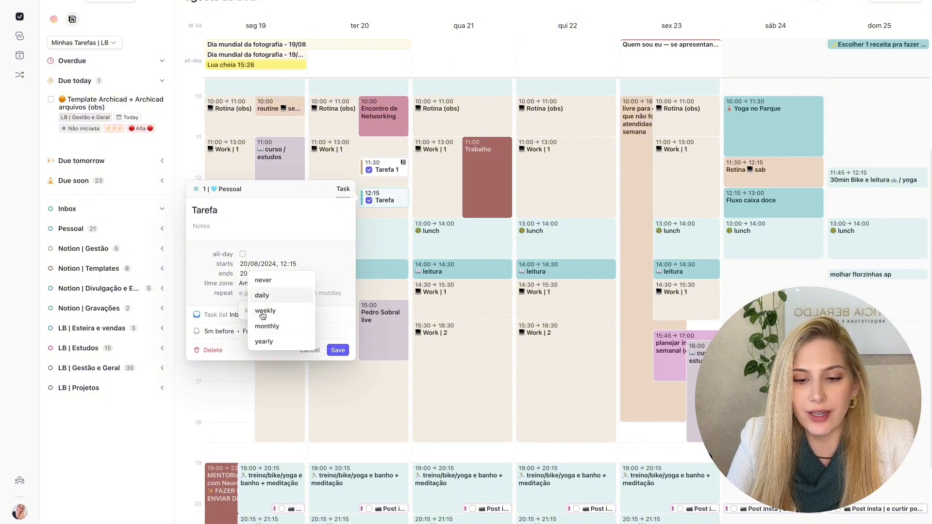
click(337, 247)
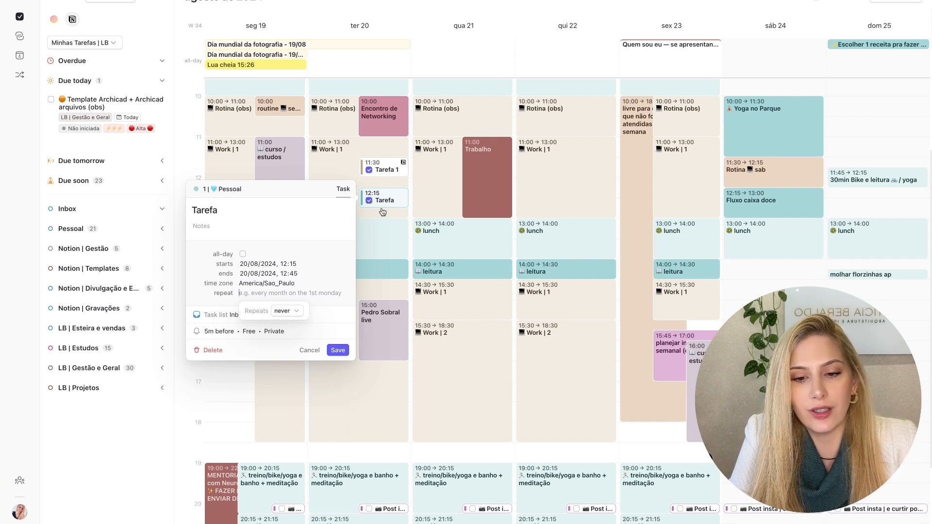
key(Escape)
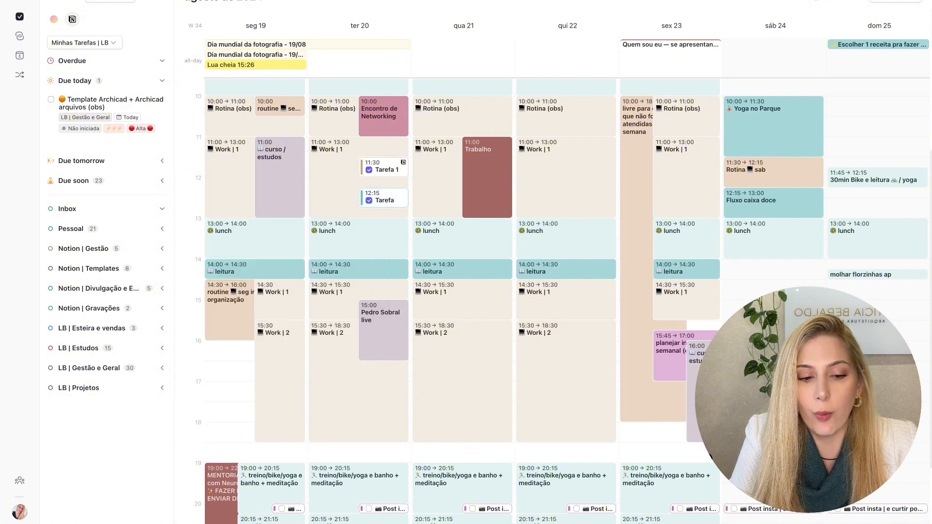
click(391, 202)
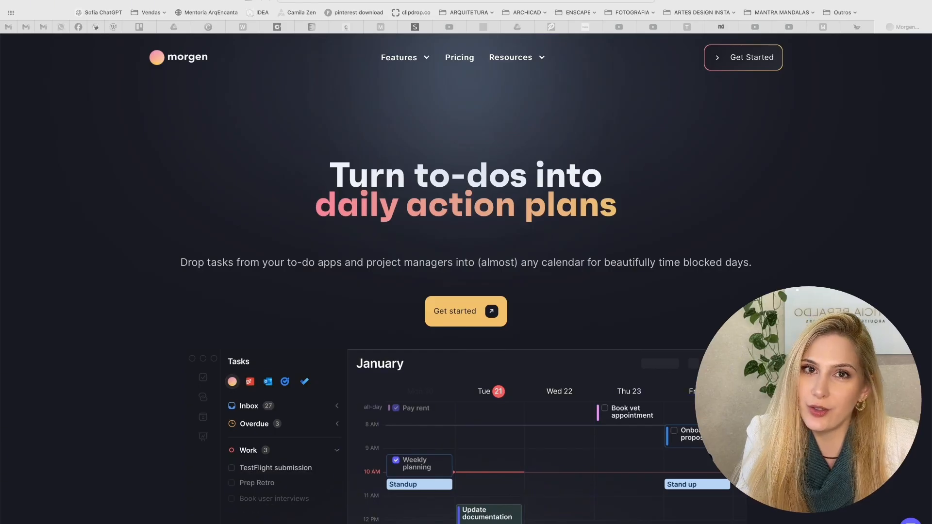
- Look through Morgen's website home page, from the daily action plans headline down to the data security section and footer
scroll(217, 236, down, 1)
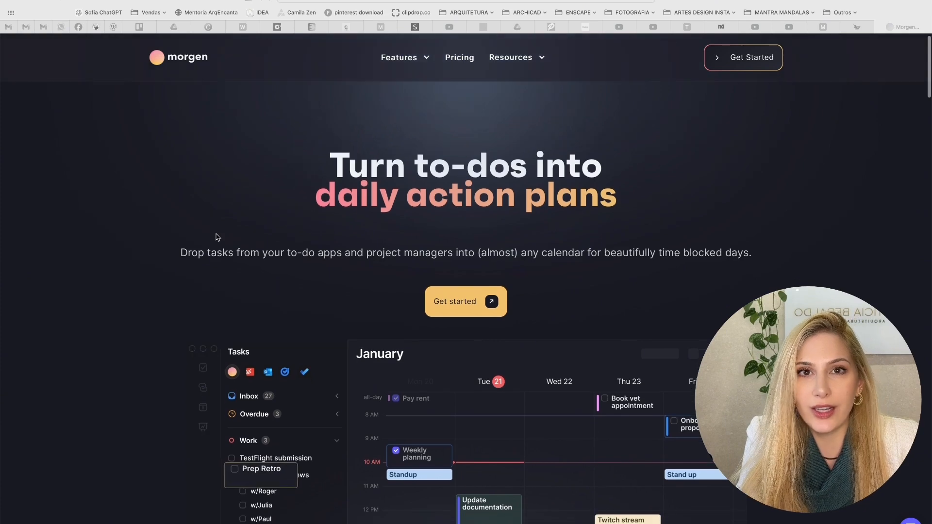
scroll(217, 236, down, 5)
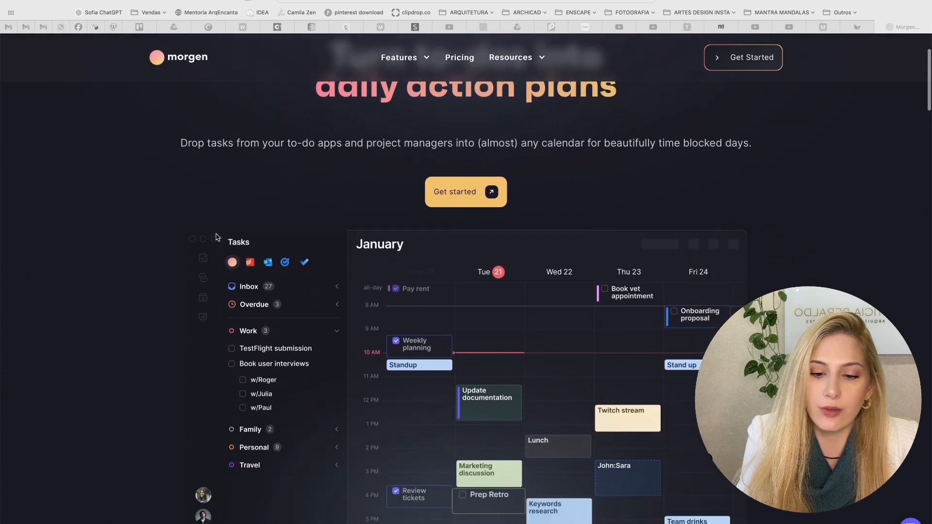
scroll(217, 237, down, 1)
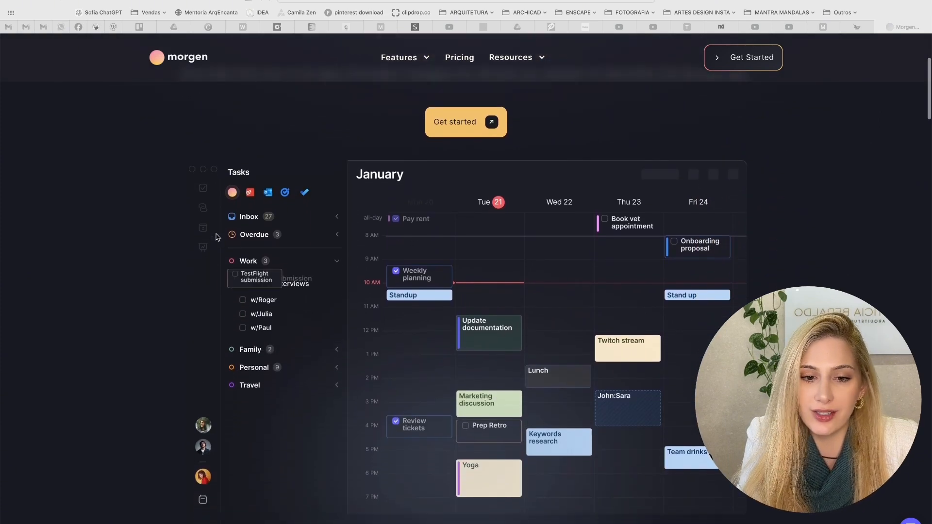
scroll(217, 237, down, 15)
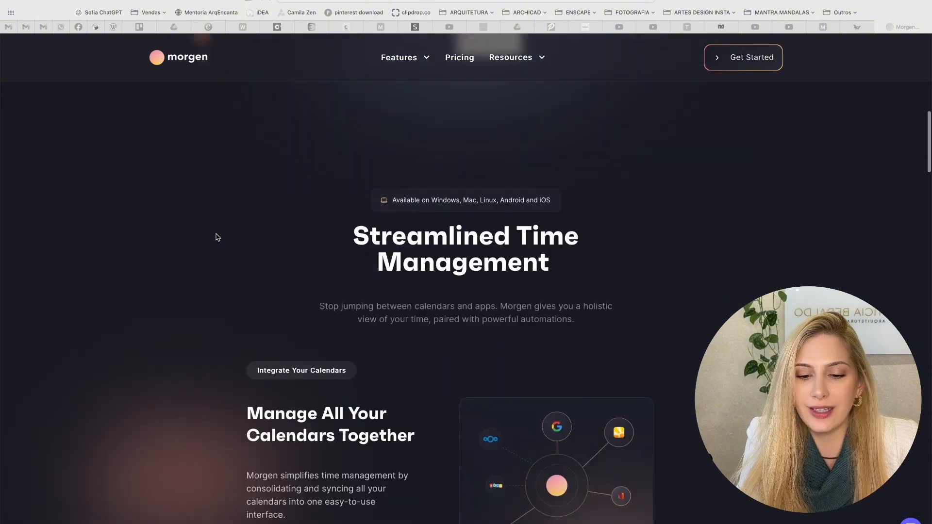
scroll(216, 237, down, 20)
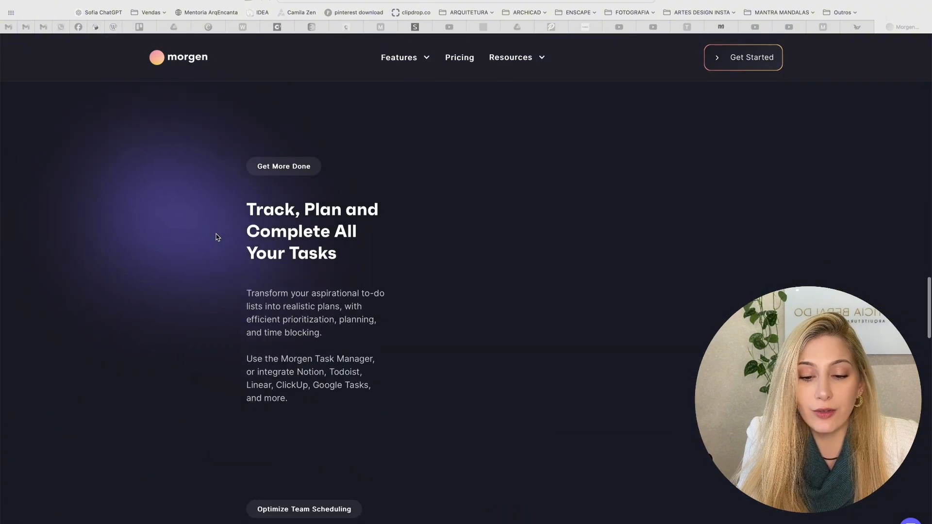
scroll(216, 237, down, 9)
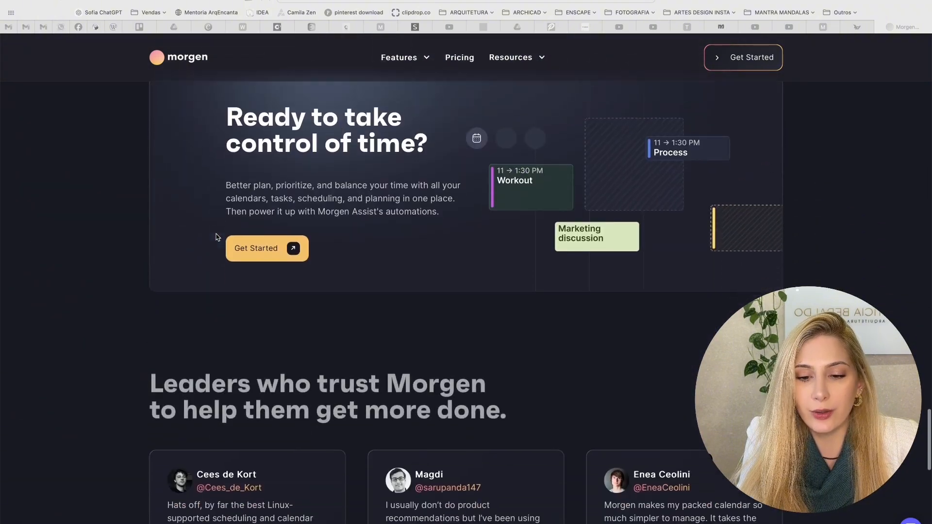
scroll(216, 237, down, 7)
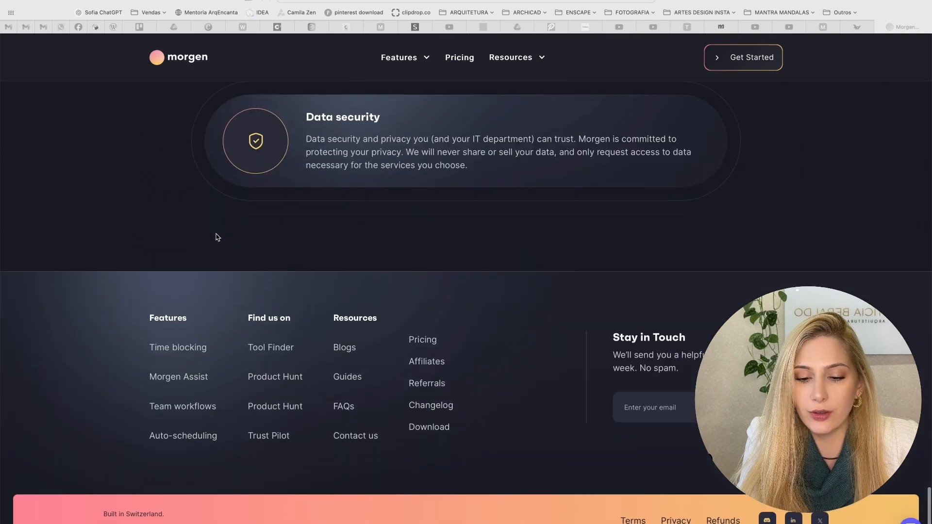
scroll(216, 237, up, 20)
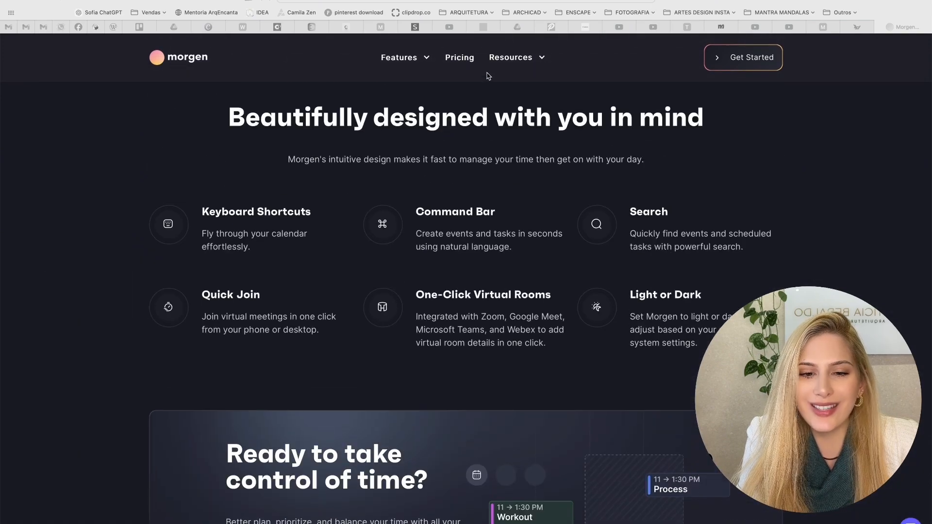
- Open Morgen's pricing page and compare the features and prices of the Basic, Pro and Enterprise plans
click(459, 60)
click(459, 58)
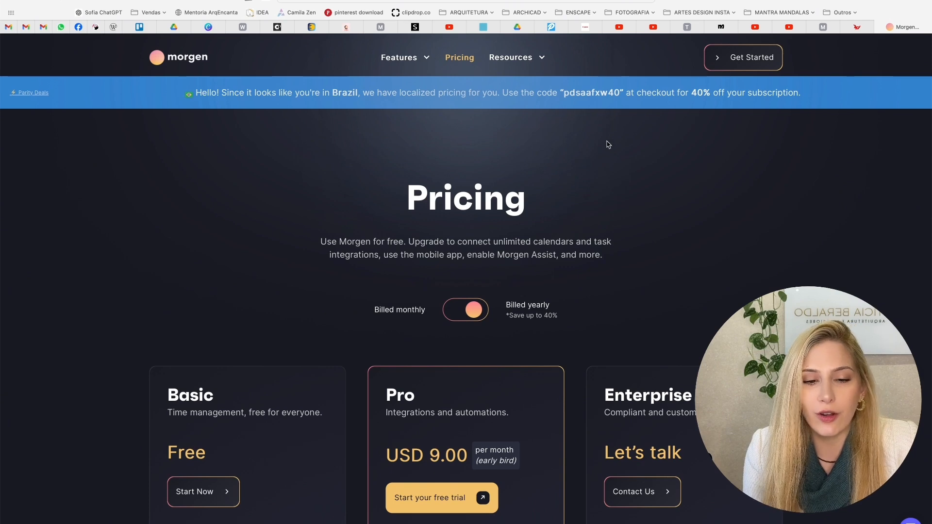
scroll(633, 266, down, 2)
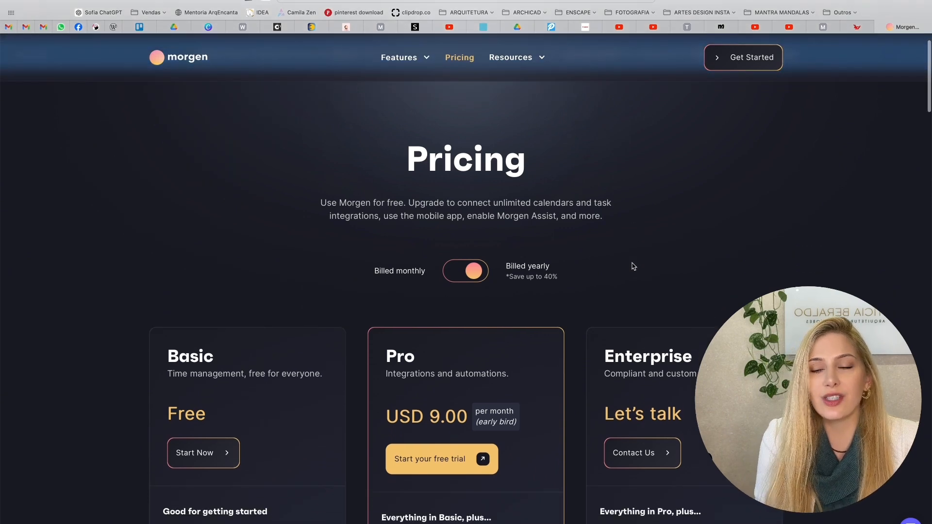
scroll(634, 266, down, 3)
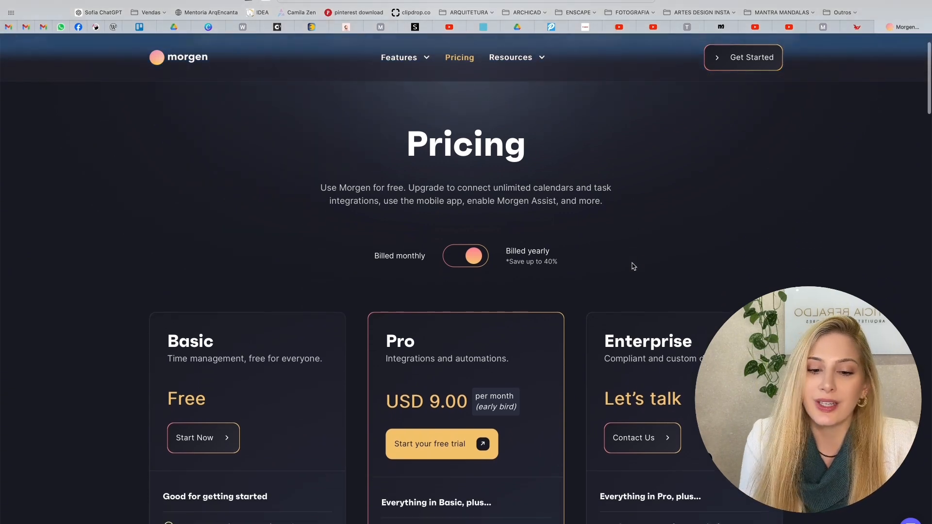
scroll(633, 267, down, 5)
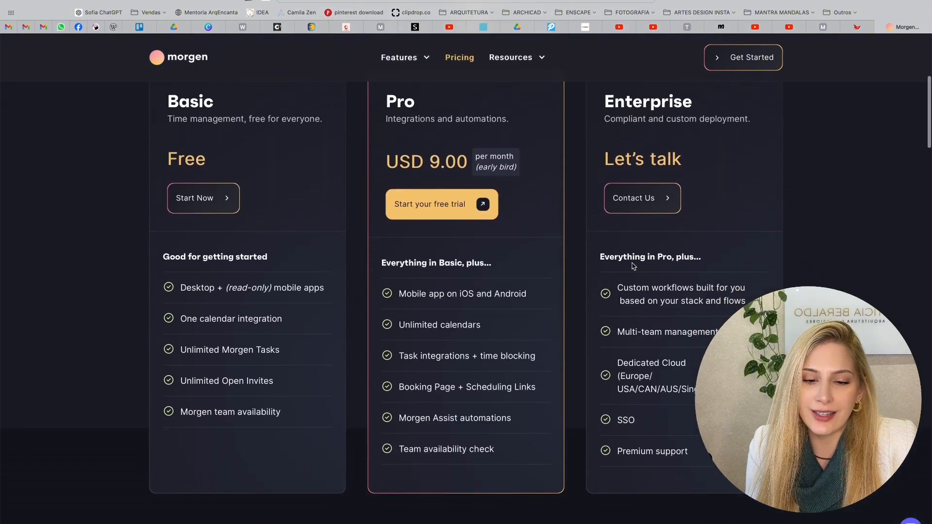
scroll(434, 428, down, 3)
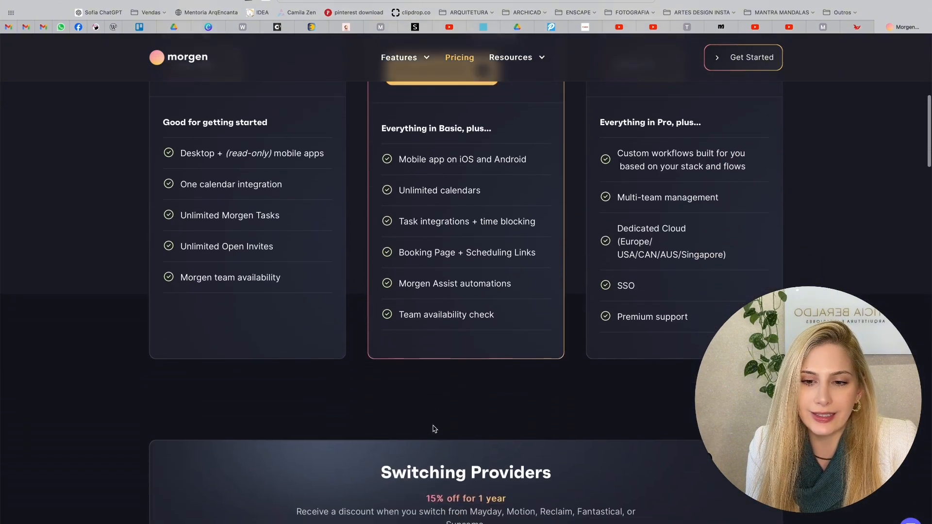
scroll(495, 406, up, 2)
scroll(494, 407, up, 2)
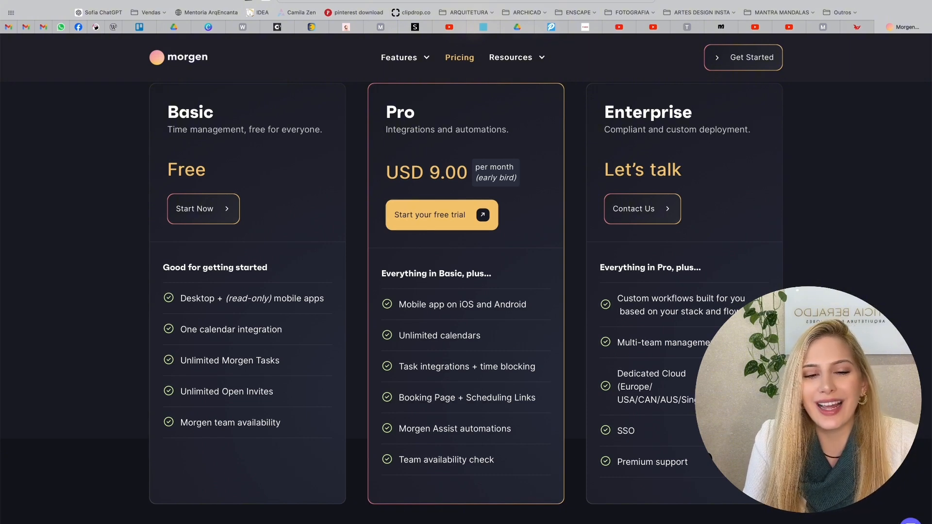
scroll(466, 292, up, 1)
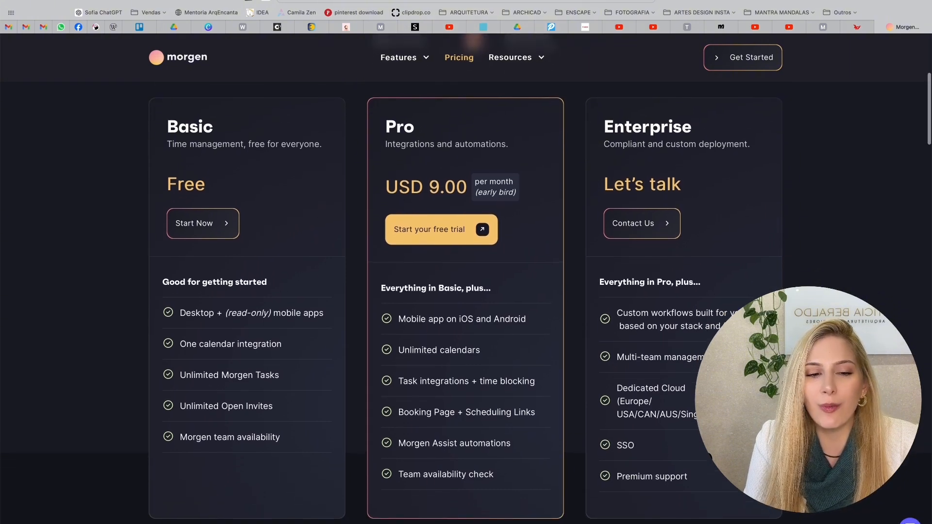
scroll(466, 291, up, 5)
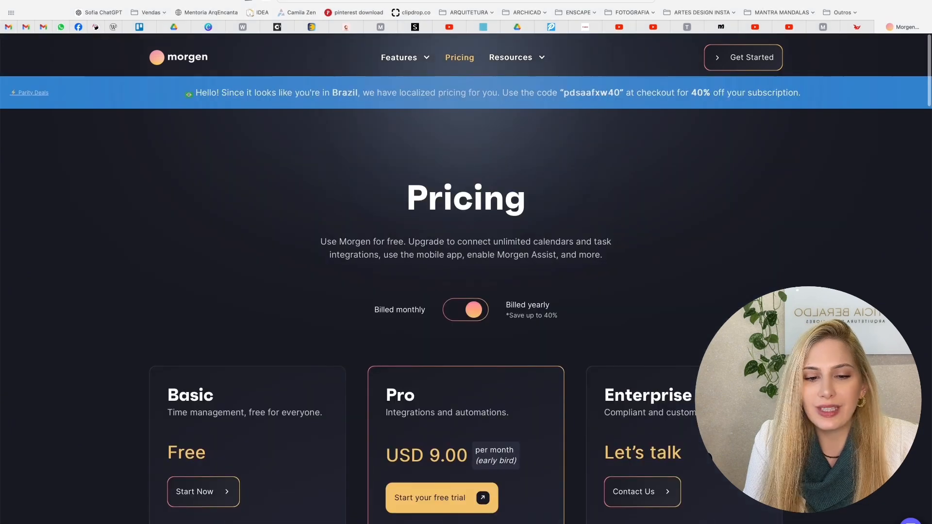
- Return to Morgen's home page and show the calendar and tasks preview below the headline
click(184, 62)
scroll(404, 209, down, 5)
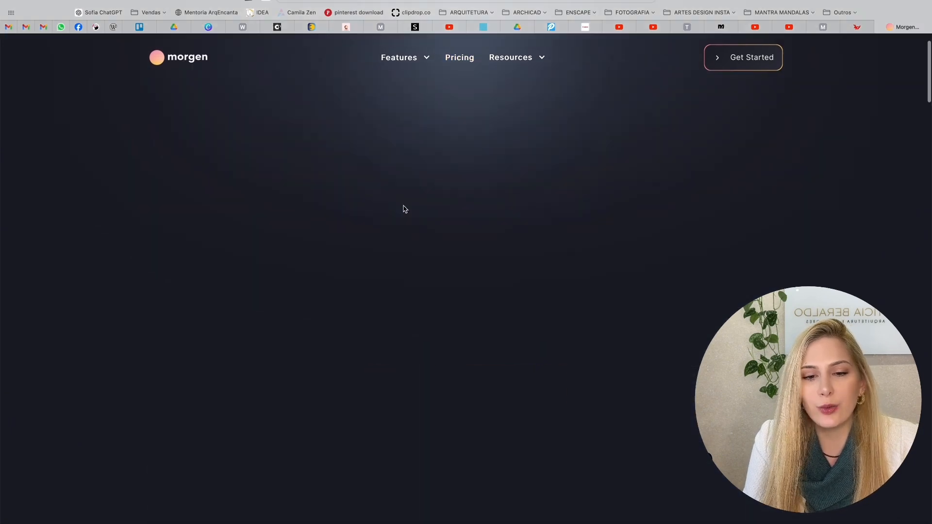
scroll(404, 209, up, 1)
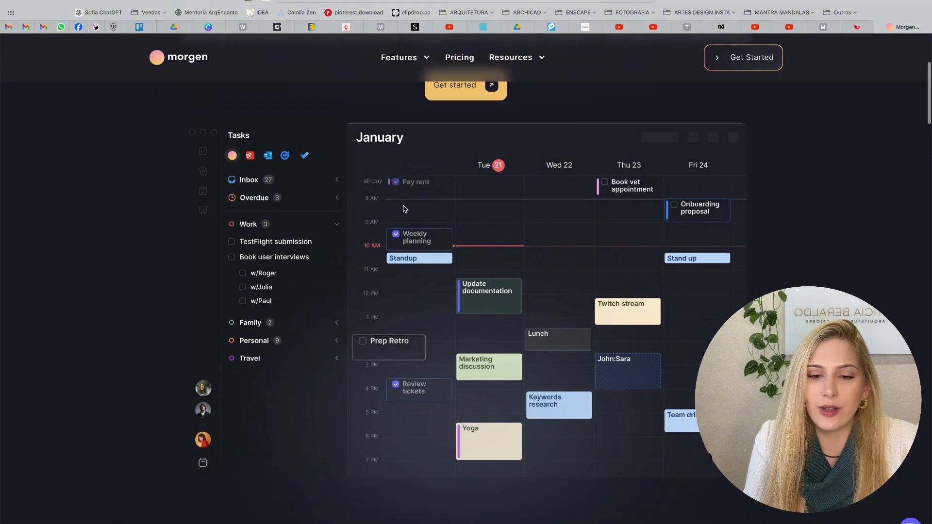